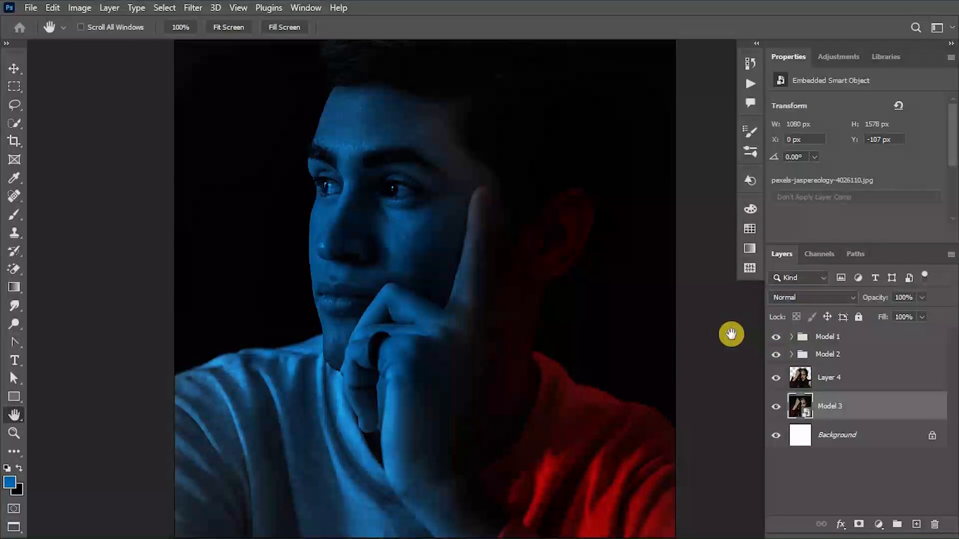
# Hide the Model 1 and Model 2 groups so the Layer 4 portrait is shown.
pyautogui.click(776, 337)
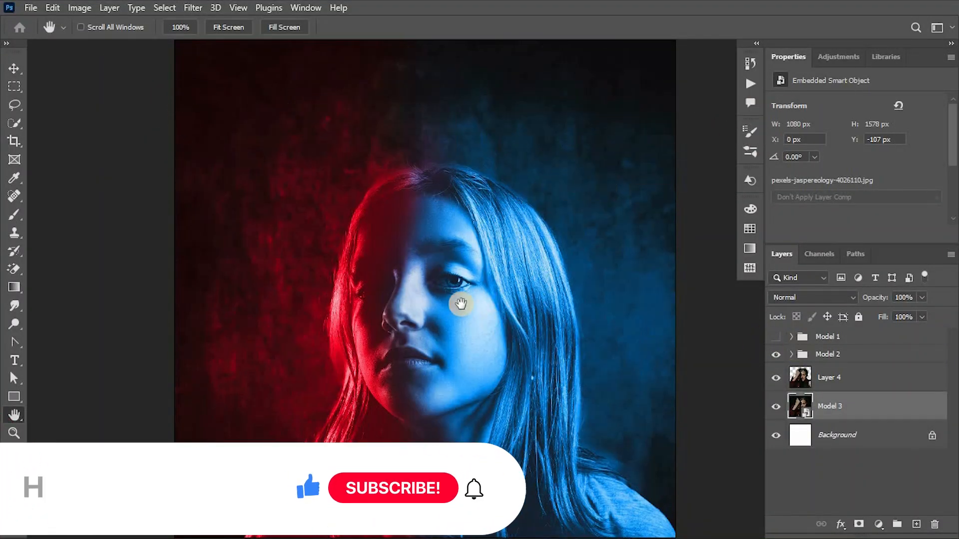
pyautogui.click(780, 357)
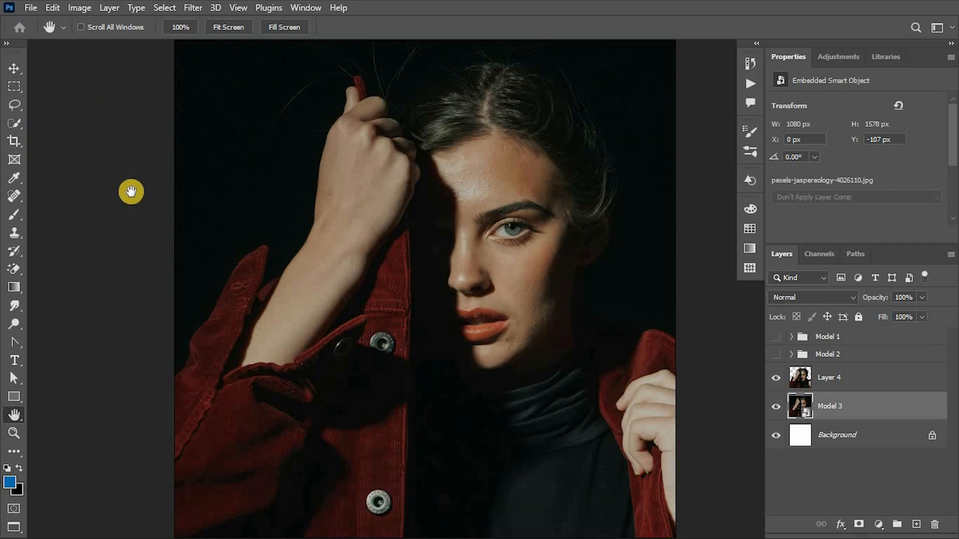
# Check the Quick Selection options and compare Layer 4 and Model 3 by toggling their visibility.
pyautogui.click(15, 123)
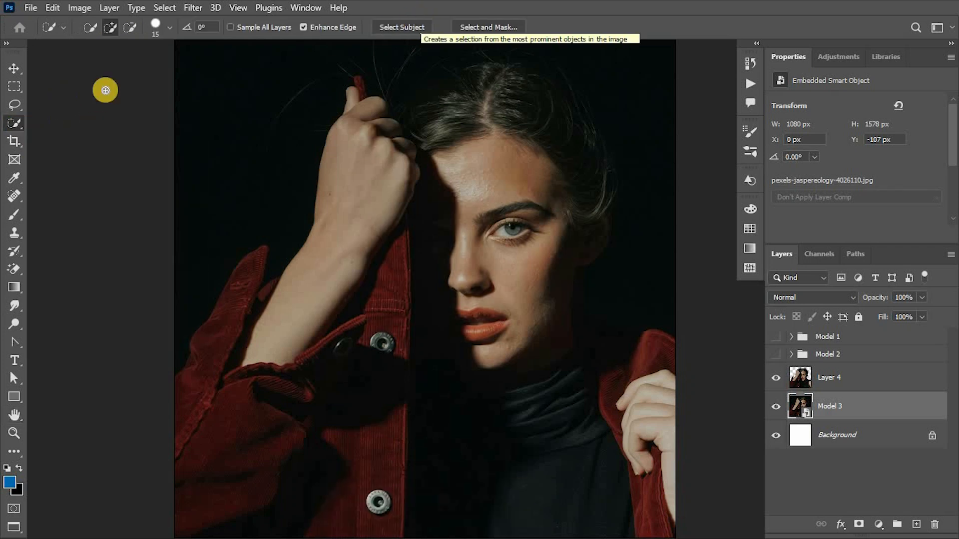
pyautogui.rightClick(24, 128)
pyautogui.click(18, 128)
pyautogui.click(776, 379)
pyautogui.click(776, 378)
pyautogui.click(776, 407)
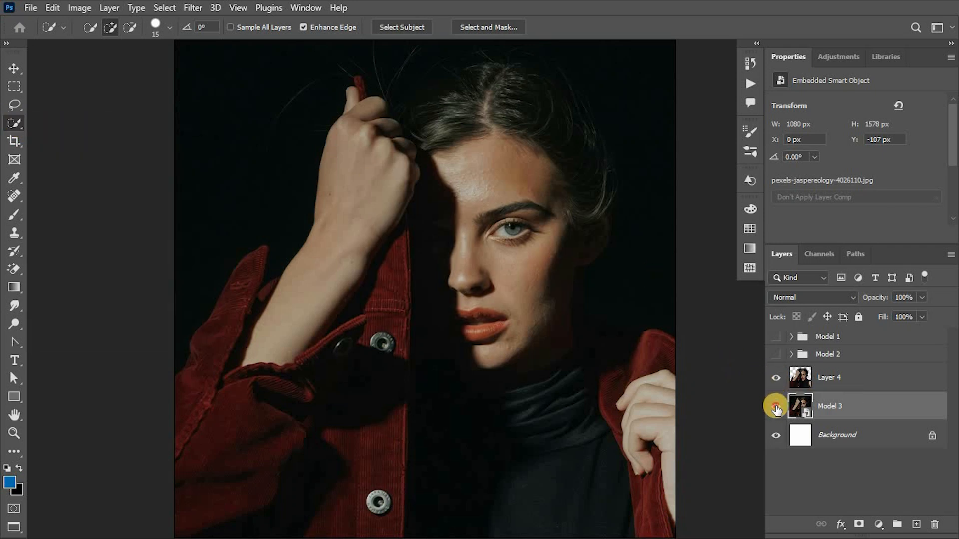
# Add a Gradient Map adjustment layer directly above Layer 4 and reverse its gradient.
pyautogui.click(10, 68)
pyautogui.click(465, 172)
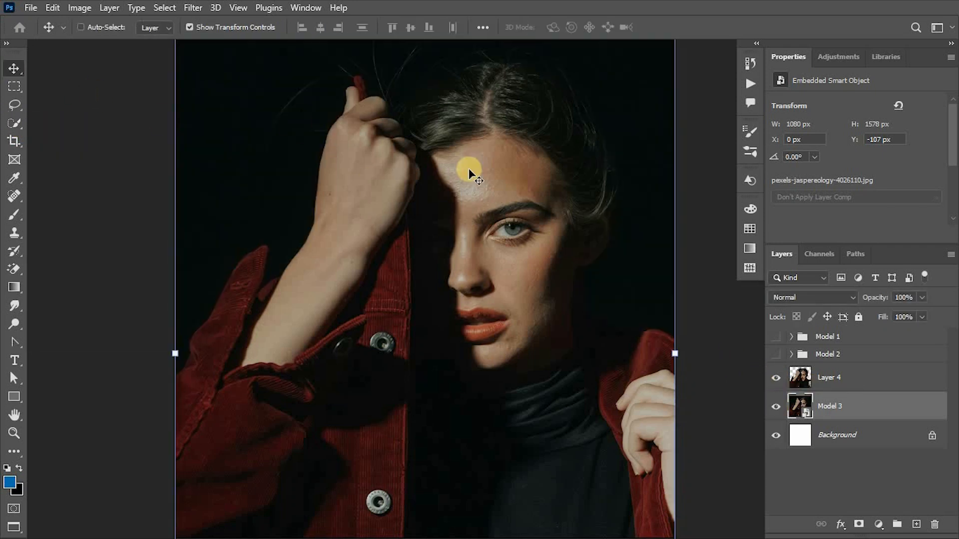
pyautogui.click(874, 380)
pyautogui.click(878, 524)
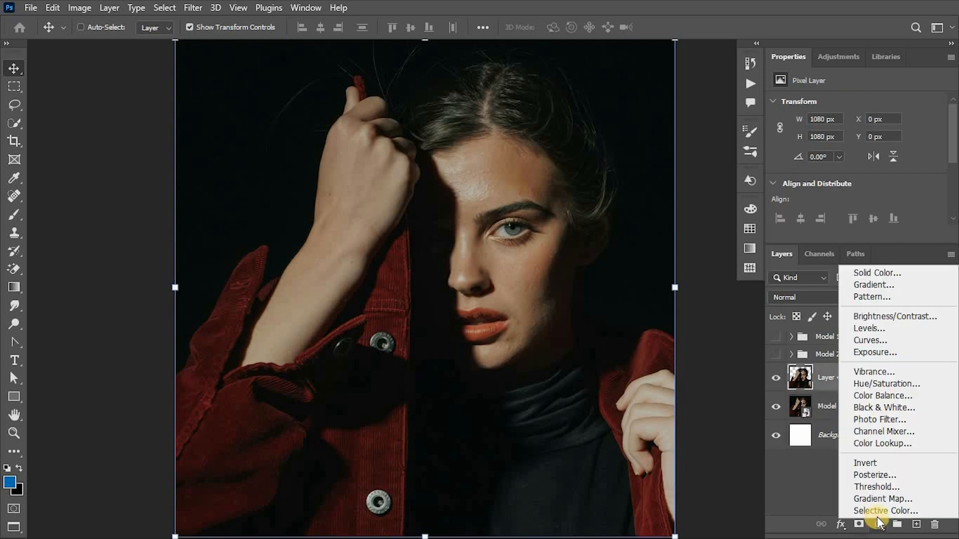
pyautogui.click(882, 499)
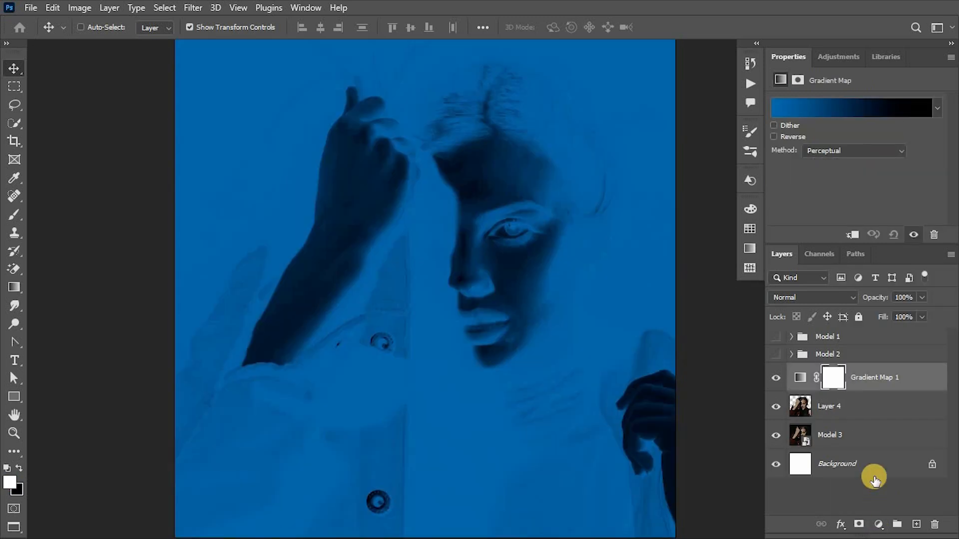
pyautogui.click(775, 136)
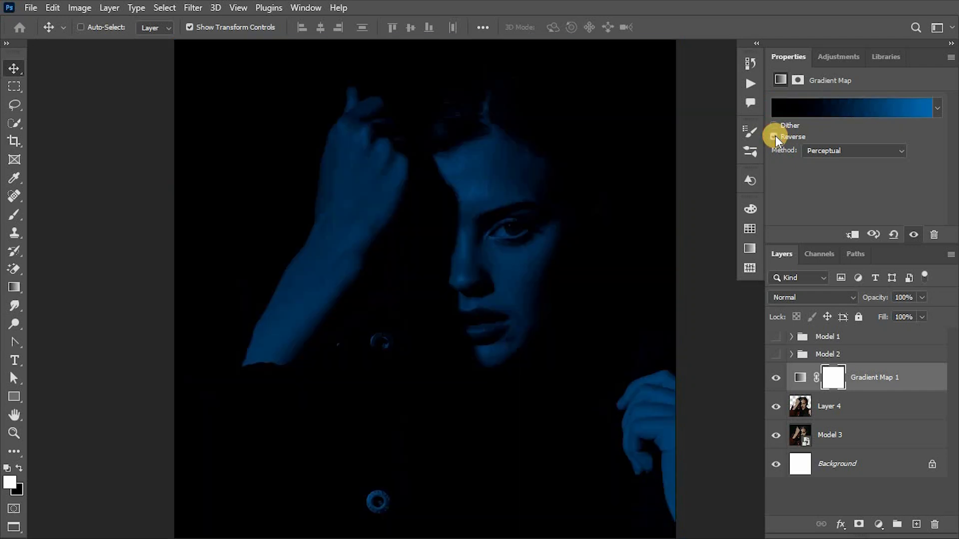
# Change the gradient map's blue color stop to the brighter blue 0797ff.
pyautogui.click(926, 110)
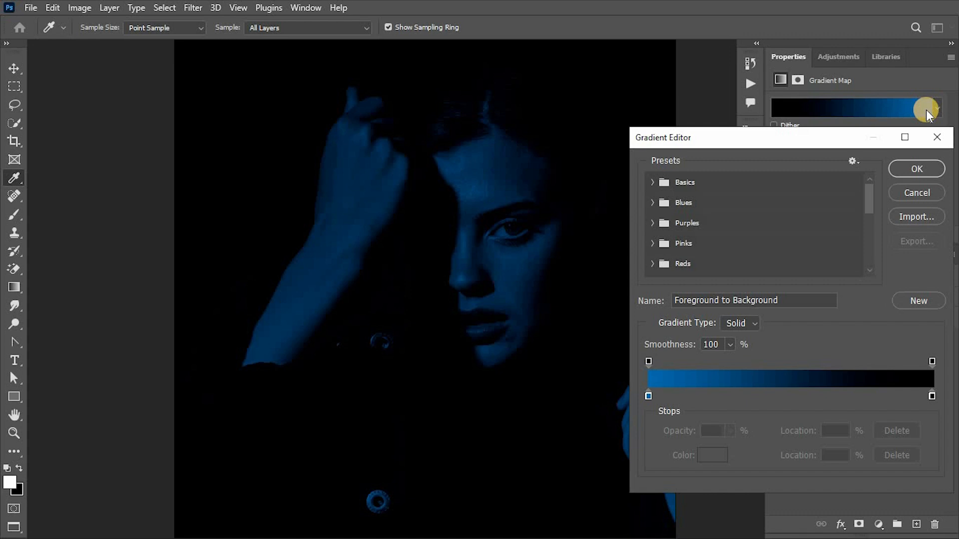
pyautogui.click(649, 396)
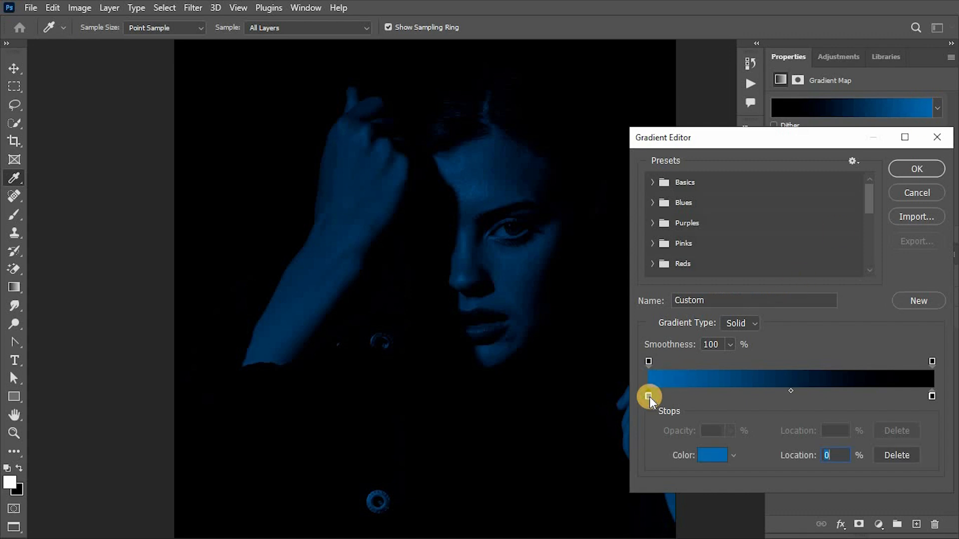
pyautogui.click(706, 455)
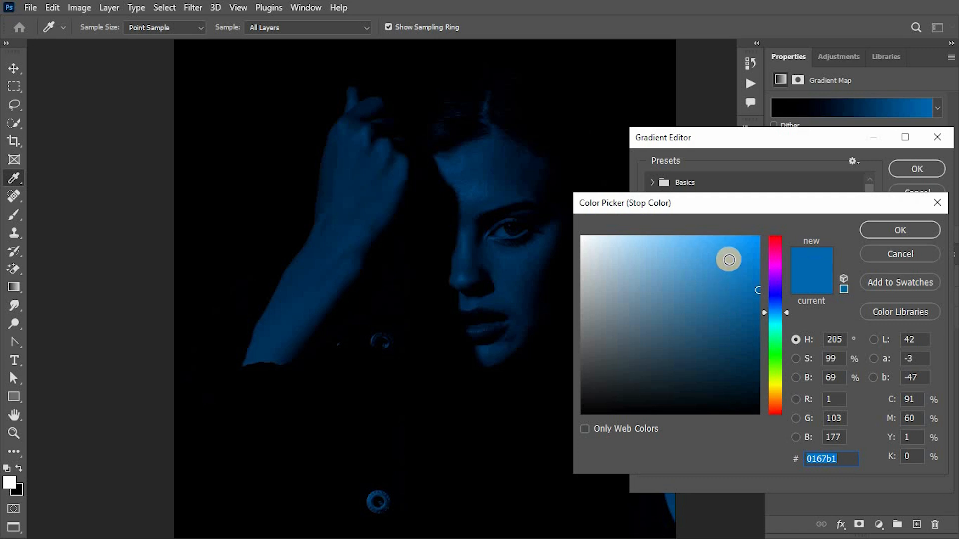
pyautogui.moveTo(737, 240)
pyautogui.mouseDown()
pyautogui.moveTo(742, 225)
pyautogui.moveTo(754, 226)
pyautogui.mouseUp()
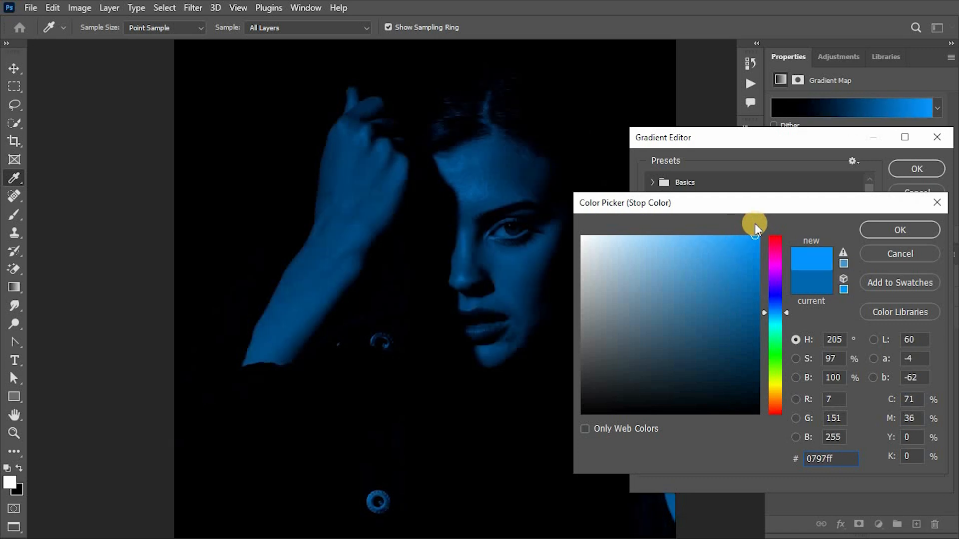
pyautogui.click(879, 230)
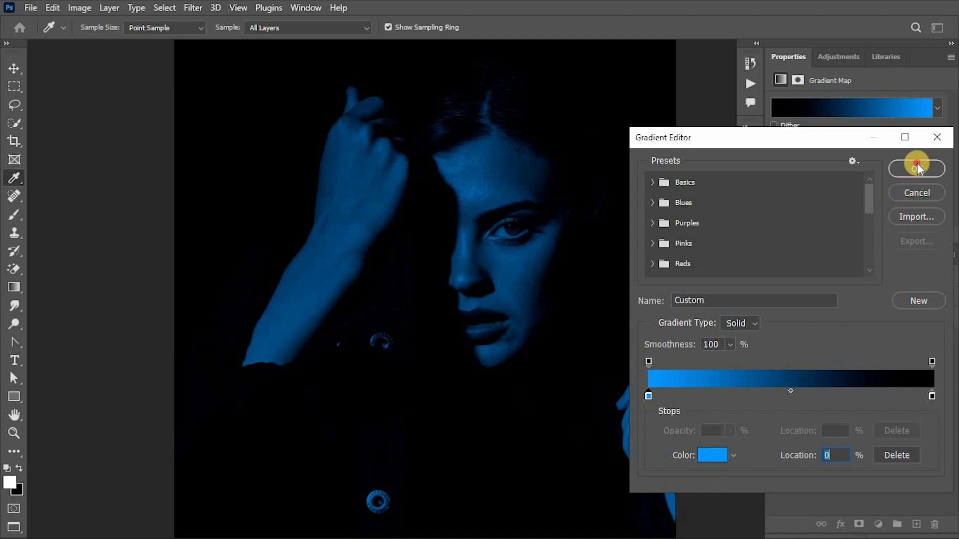
pyautogui.click(917, 168)
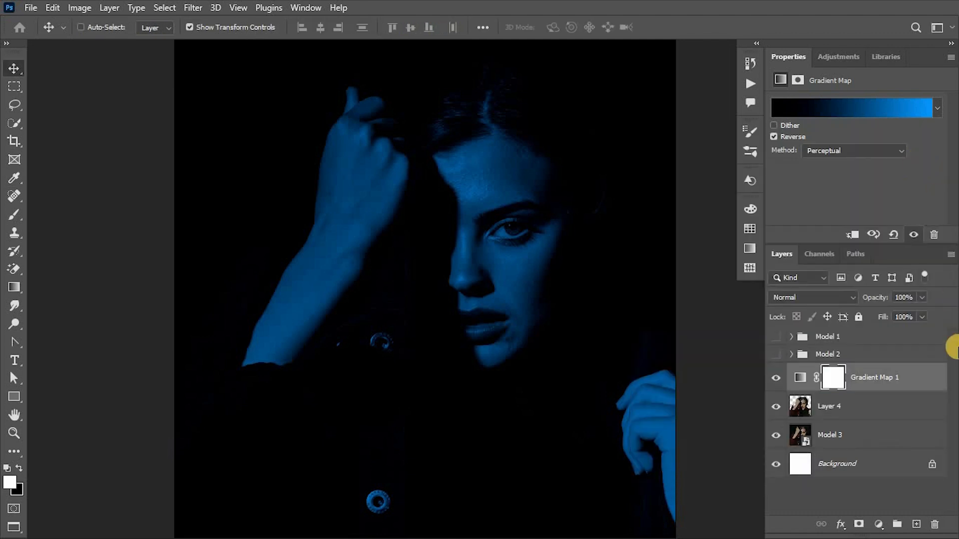
# Rename the gradient map layer as "Gradient Map - Blue".
pyautogui.doubleClick(883, 379)
pyautogui.click(883, 378)
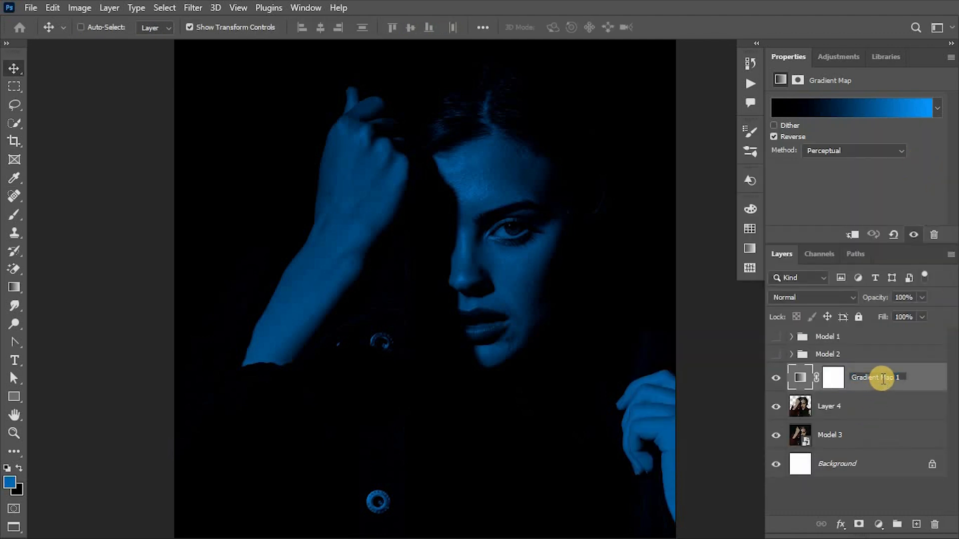
pyautogui.press('Return')
# Paint black on the Gradient Map - Blue mask over the raised arm's side of the portrait, using a 175 px soft round brush at 100% flow.
pyautogui.click(835, 380)
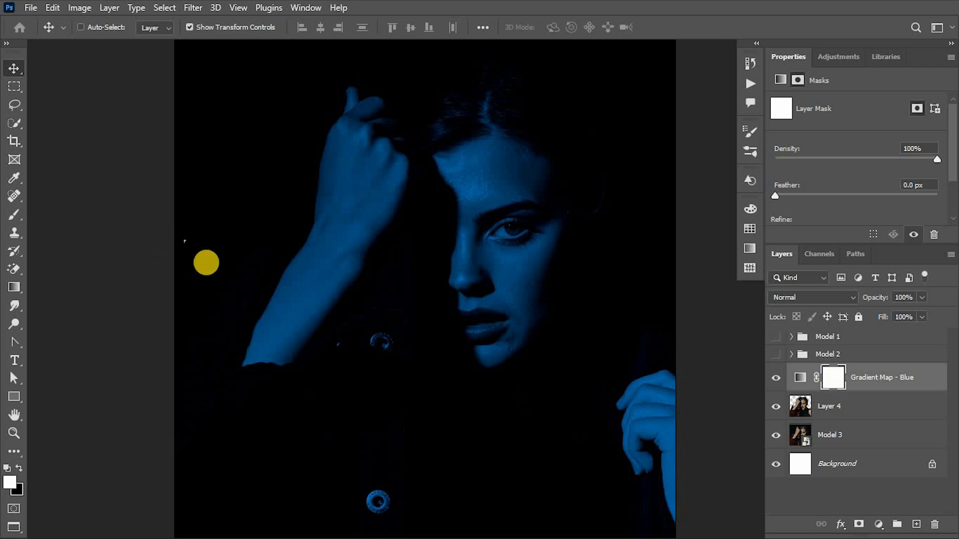
pyautogui.press('b')
pyautogui.click(87, 27)
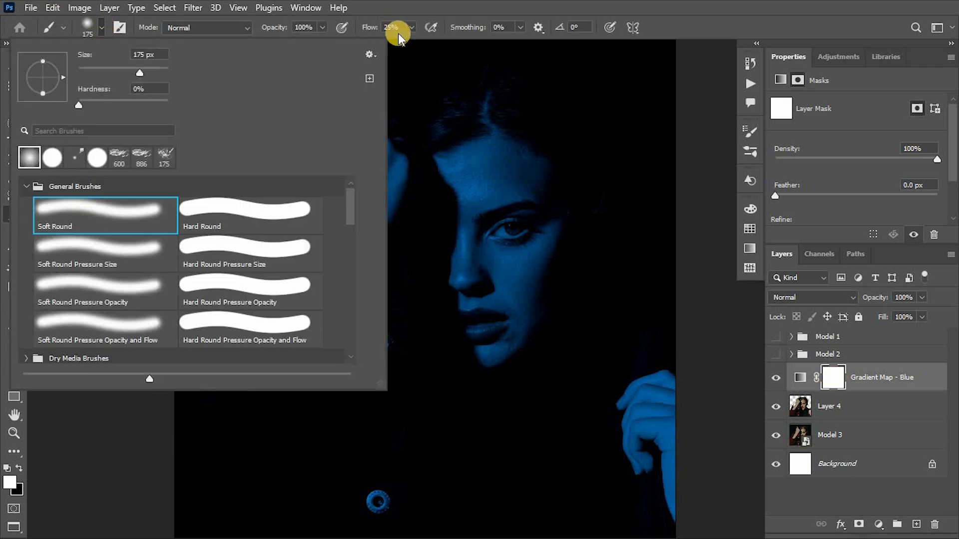
pyautogui.click(398, 33)
pyautogui.click(9, 469)
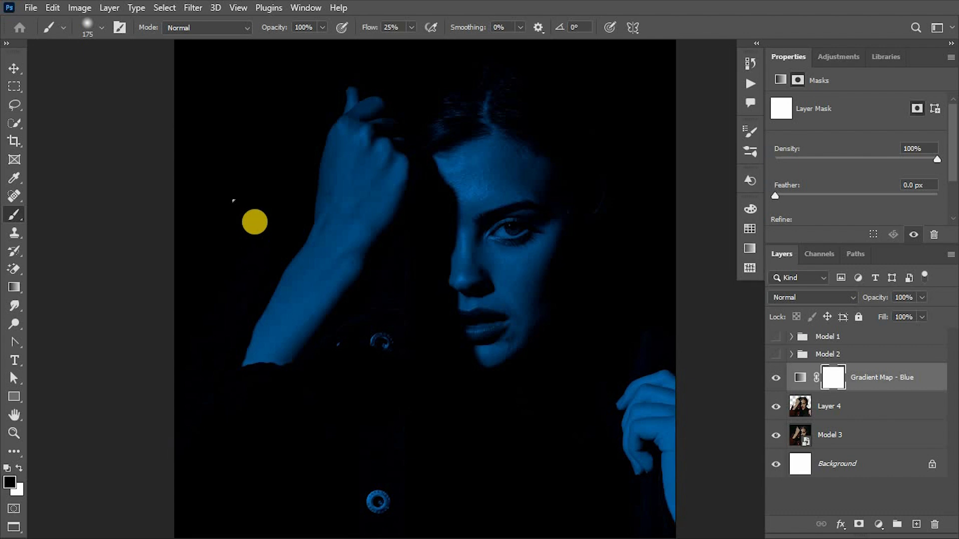
pyautogui.click(412, 27)
pyautogui.moveTo(406, 40); pyautogui.dragTo(474, 45)
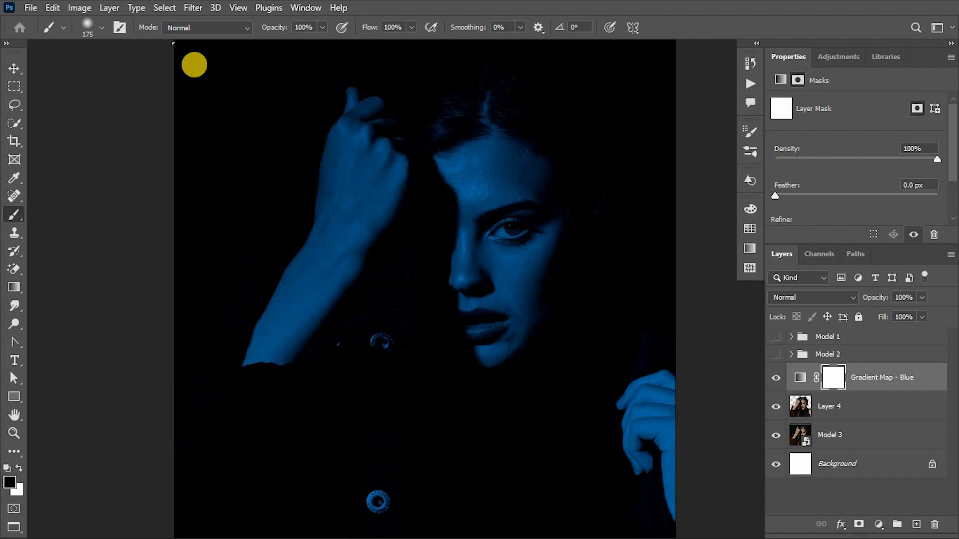
pyautogui.moveTo(192, 65)
pyautogui.mouseDown()
pyautogui.moveTo(349, 75)
pyautogui.moveTo(327, 132)
pyautogui.moveTo(341, 123)
pyautogui.moveTo(356, 78)
pyautogui.moveTo(353, 150)
pyautogui.moveTo(250, 359)
pyautogui.moveTo(246, 524)
pyautogui.moveTo(261, 389)
pyautogui.mouseUp()
# Soften the blue mask's edge between the arm and face with black strokes, using a 250 px brush at 25% flow.
pyautogui.press(']')
pyautogui.click(411, 27)
pyautogui.moveTo(379, 43); pyautogui.dragTo(359, 44)
pyautogui.press(']')
pyautogui.moveTo(386, 133)
pyautogui.mouseDown()
pyautogui.moveTo(346, 304)
pyautogui.moveTo(358, 385)
pyautogui.moveTo(406, 328)
pyautogui.moveTo(380, 439)
pyautogui.moveTo(355, 356)
pyautogui.moveTo(387, 292)
pyautogui.mouseUp()
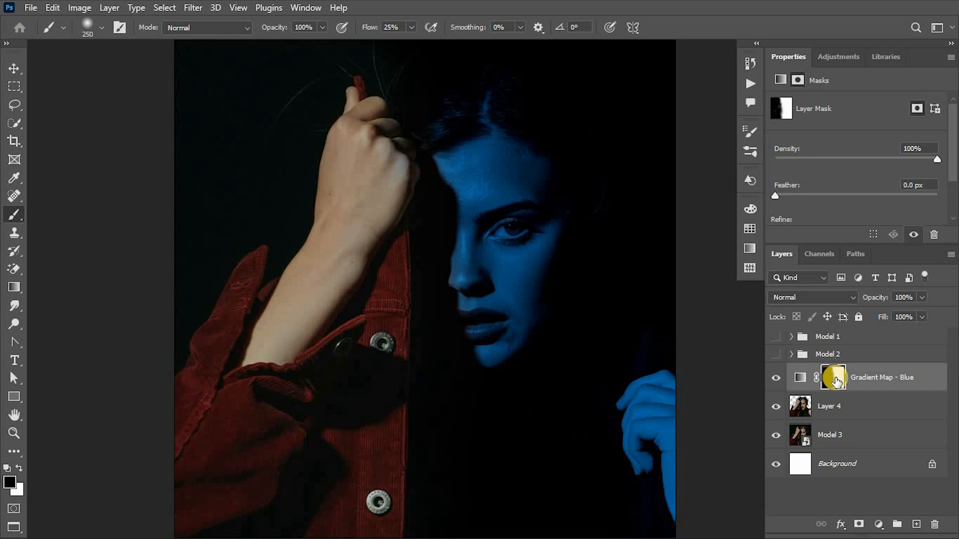
# Duplicate the Gradient Map - Blue layer and invert the copy's mask.
pyautogui.hotkey('ctrl', 'j')
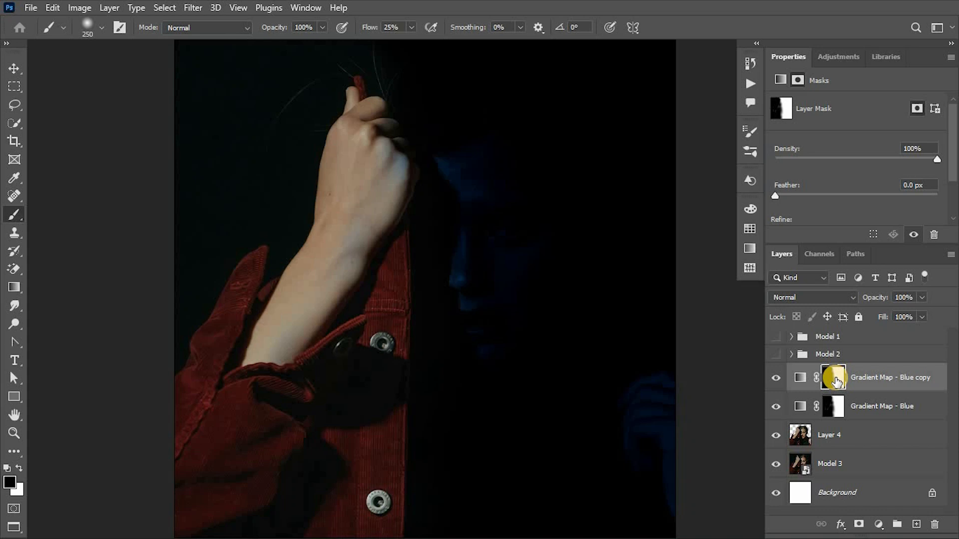
pyautogui.hotkey('ctrl', 'i')
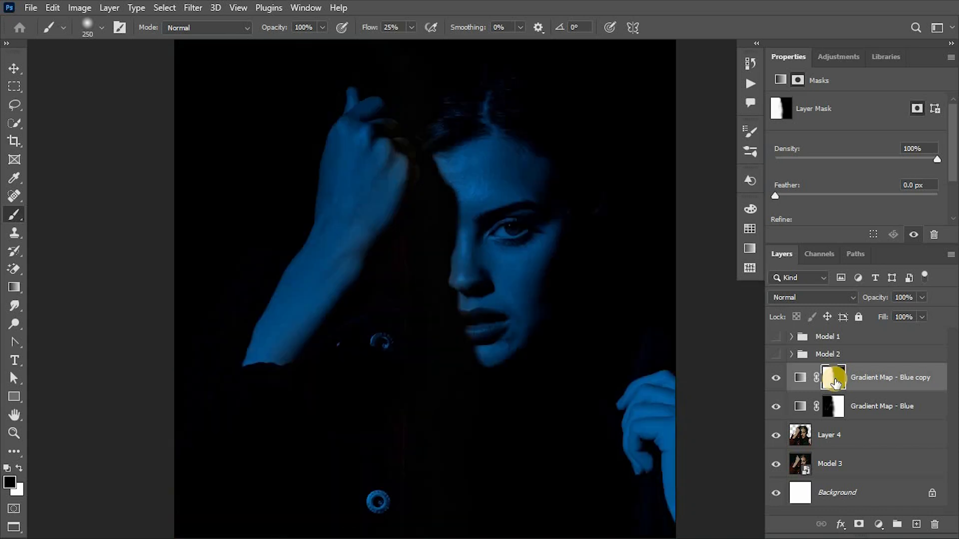
# Change the blue color stop of the duplicated gradient map to bright red.
pyautogui.click(800, 378)
pyautogui.click(915, 107)
pyautogui.click(648, 397)
pyautogui.click(704, 453)
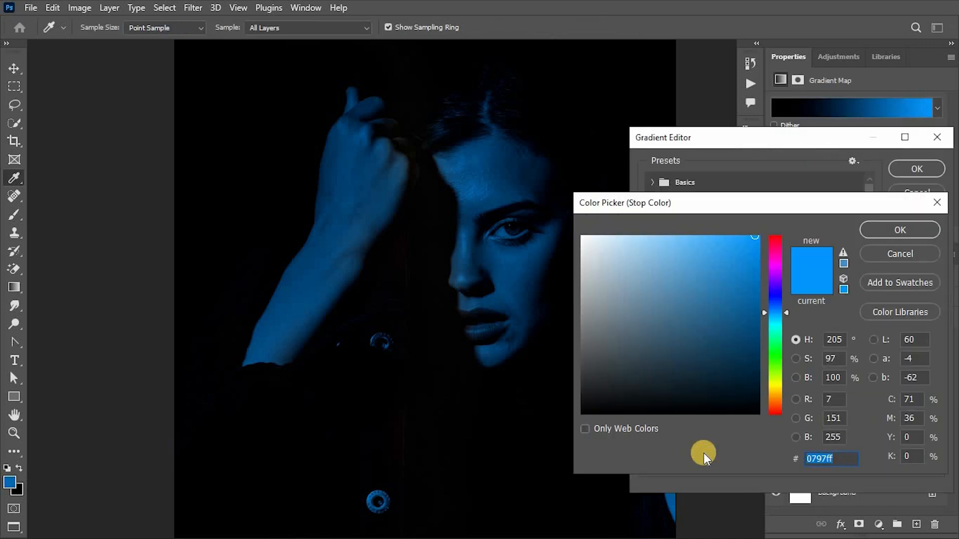
pyautogui.click(775, 244)
pyautogui.press('Return')
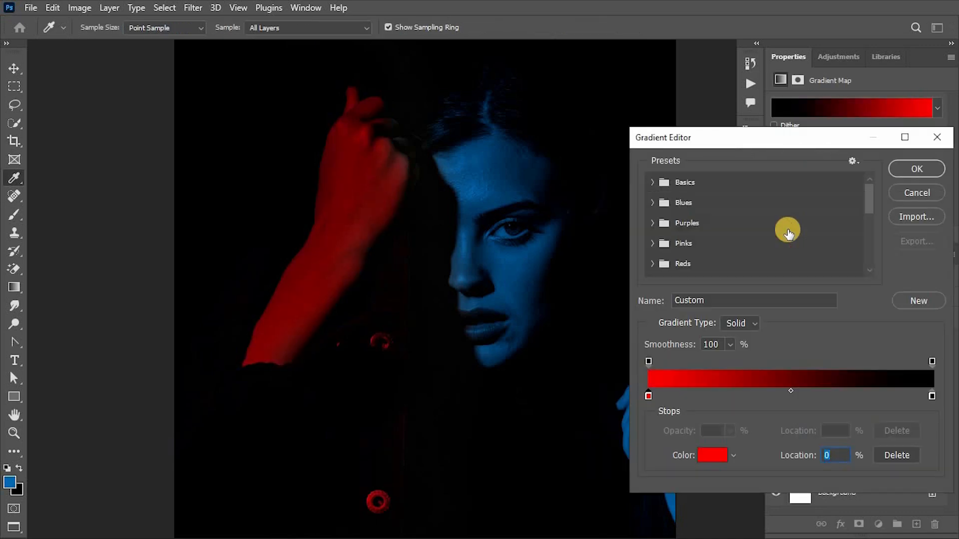
pyautogui.press('Return')
# Rename the duplicated gradient map layer as "Gradient Map - Red".
pyautogui.doubleClick(915, 377)
pyautogui.write('Gradient Map - Red')
pyautogui.press('Return')
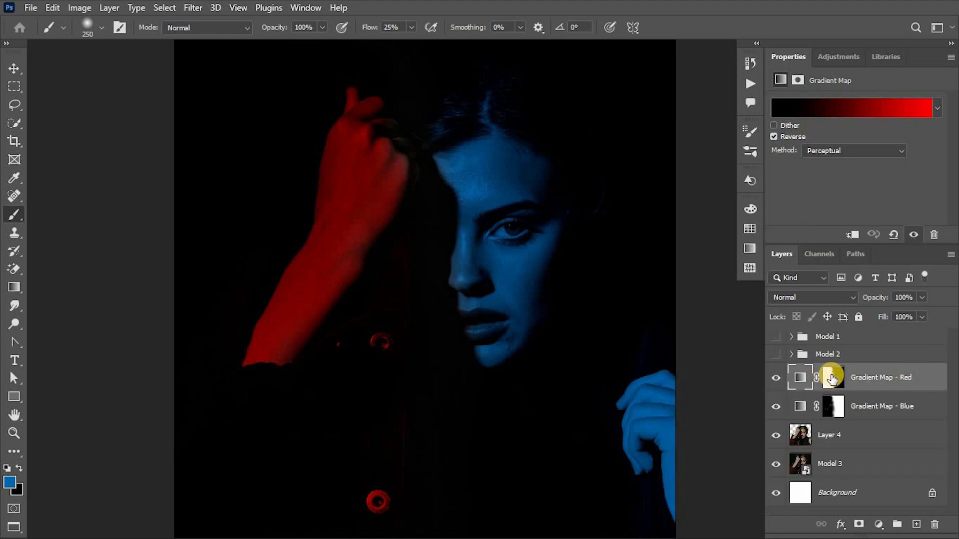
# Paint white on the Gradient Map - Red mask between the hand and face, lowering the brush flow to 15% to blend onto the face.
pyautogui.click(831, 378)
pyautogui.press('d')
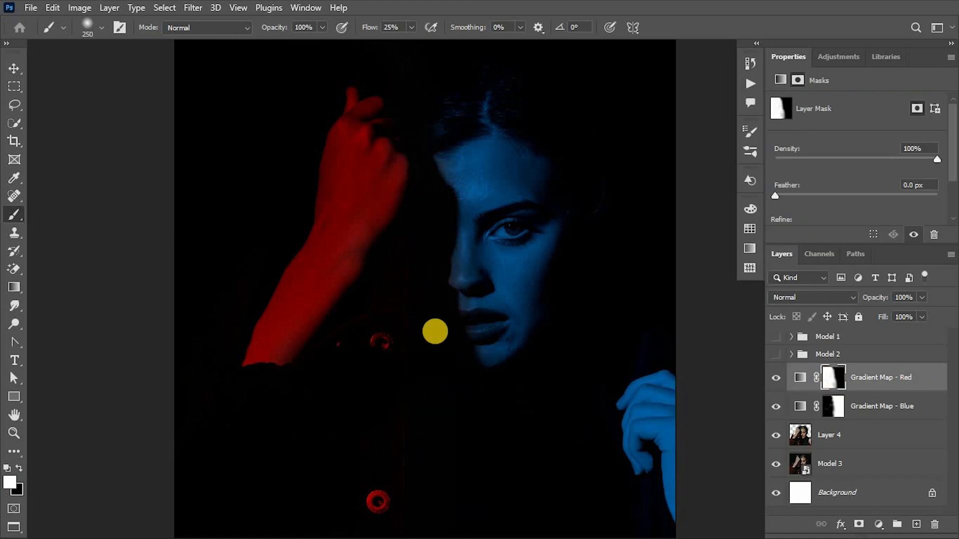
pyautogui.moveTo(417, 218)
pyautogui.mouseDown()
pyautogui.moveTo(415, 150)
pyautogui.moveTo(435, 345)
pyautogui.mouseUp()
pyautogui.moveTo(411, 28); pyautogui.dragTo(399, 43)
pyautogui.click(445, 274)
# Group the red and blue gradient map layers and name the group "Gradient Map Method".
pyautogui.hotkey('alt', '[')
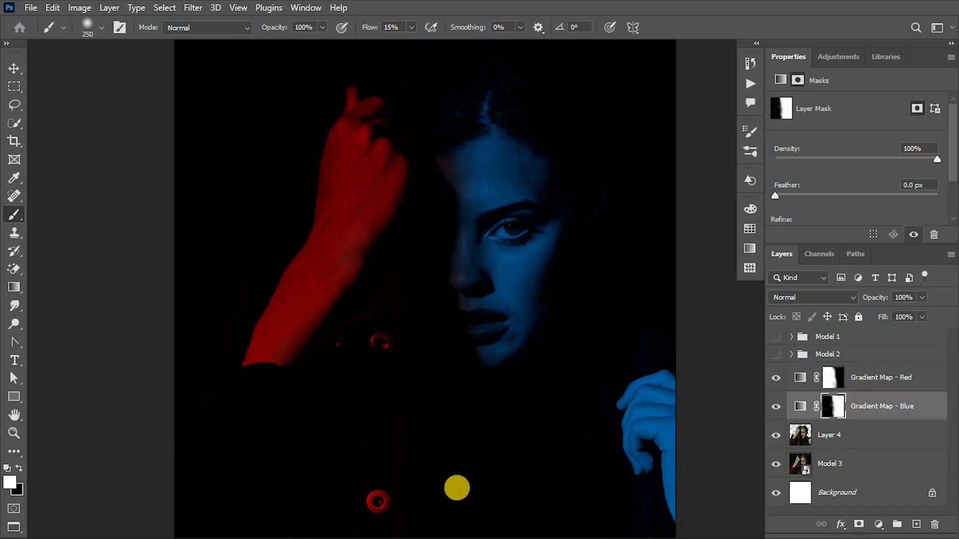
pyautogui.keyDown('shift'); pyautogui.click(864, 378); pyautogui.keyUp('shift')
pyautogui.hotkey('ctrl', 'g')
pyautogui.doubleClick(835, 372)
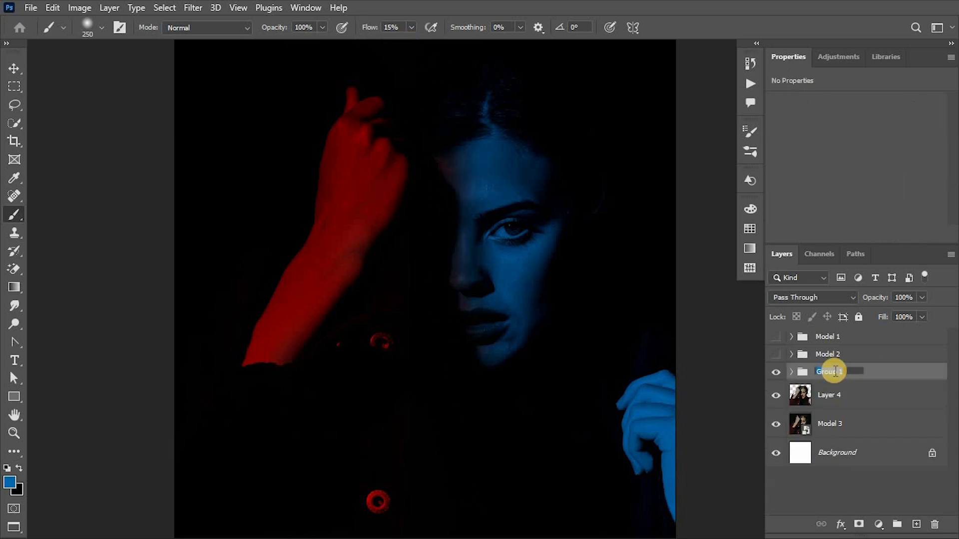
pyautogui.write('Gradient Map Method')
pyautogui.press('Return')
# Toggle the Gradient Map Method group to compare before and after, and leave it hidden.
pyautogui.click(776, 372)
pyautogui.click(775, 372)
pyautogui.click(776, 372)
pyautogui.click(776, 371)
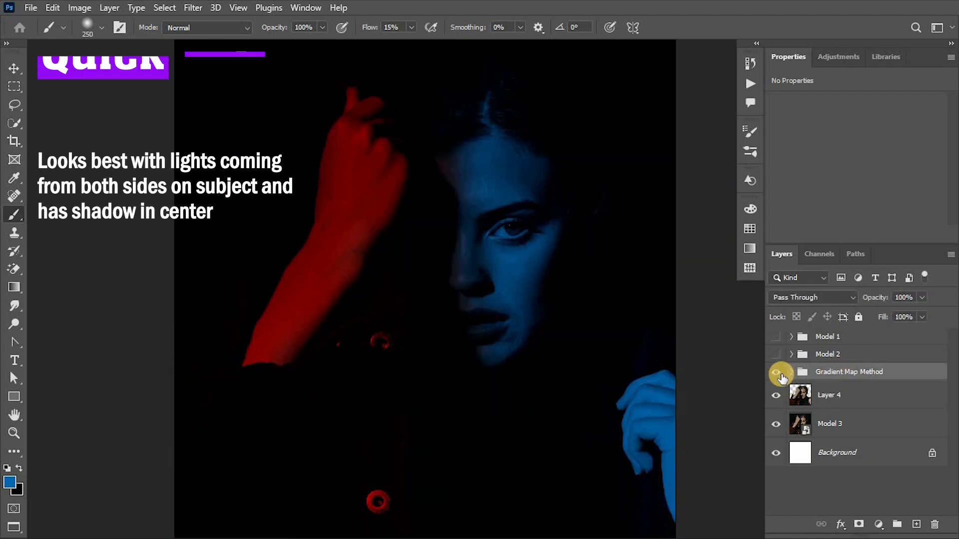
pyautogui.click(777, 373)
# Add a Gradient fill layer directly above Layer 4.
pyautogui.press('v')
pyautogui.hotkey('alt', '[')
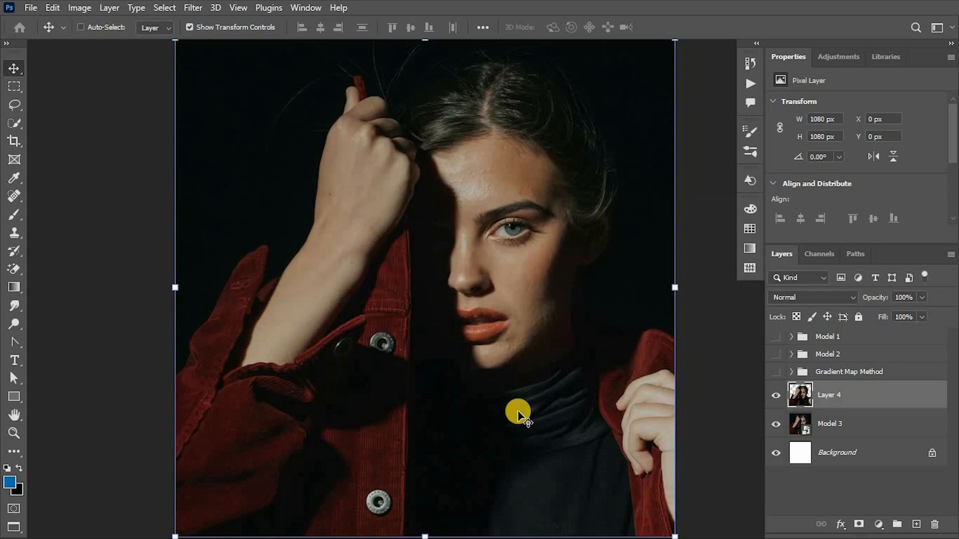
pyautogui.click(878, 524)
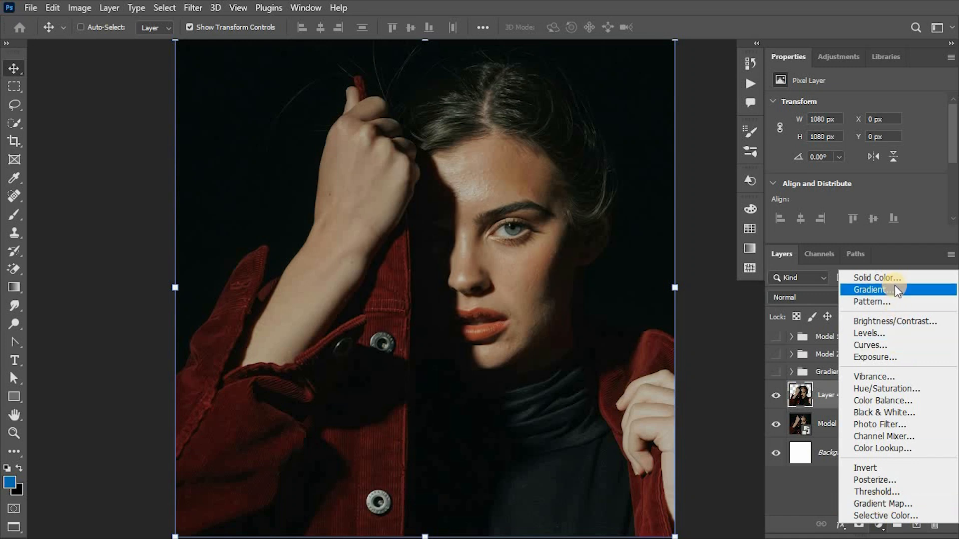
pyautogui.click(882, 291)
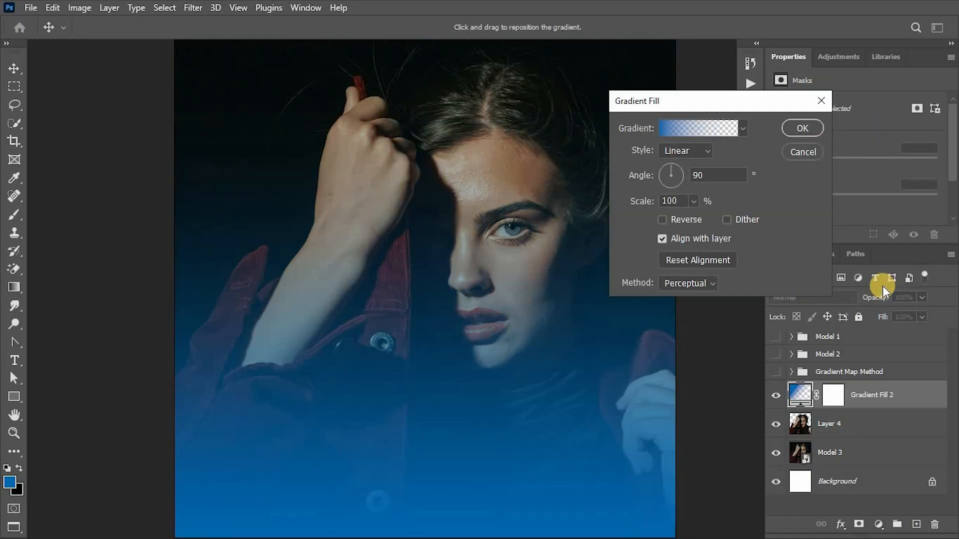
# Choose the black-to-white preset from the Basics gradients for the gradient fill.
pyautogui.click(725, 131)
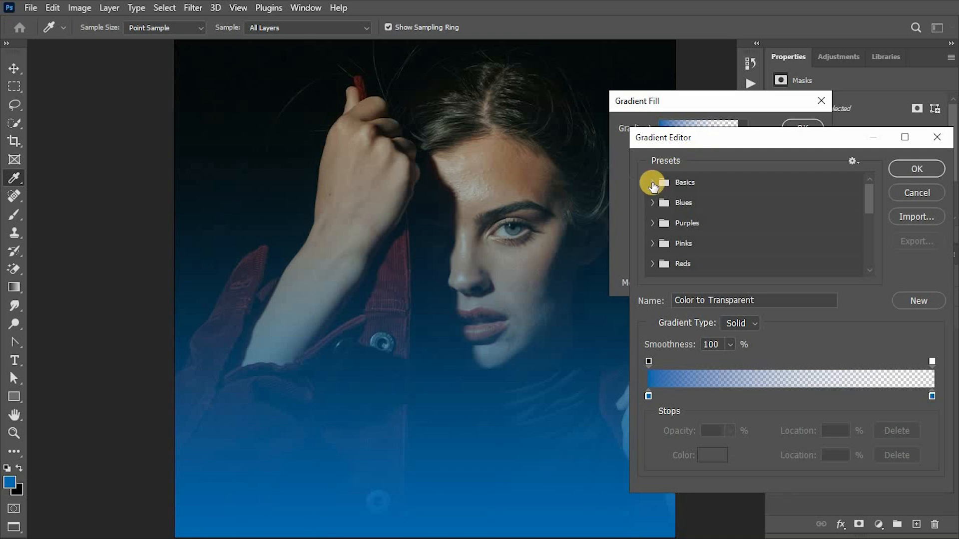
pyautogui.click(652, 183)
pyautogui.click(715, 205)
# Change the fill gradient's black color stop to bright red.
pyautogui.doubleClick(648, 396)
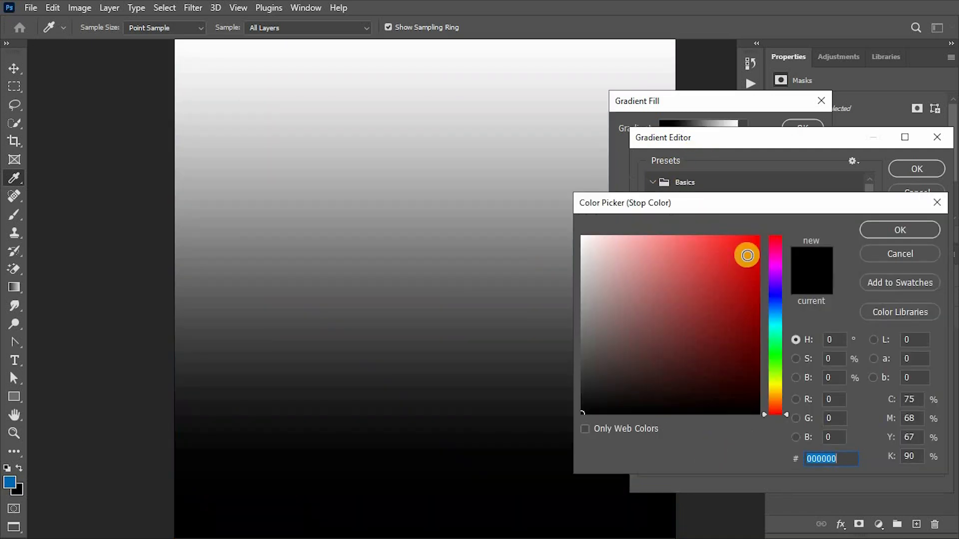
pyautogui.click(776, 261)
pyautogui.click(757, 236)
pyautogui.click(779, 237)
pyautogui.click(759, 235)
pyautogui.click(888, 226)
# Change the fill gradient's white color stop to bright blue.
pyautogui.doubleClick(934, 396)
pyautogui.click(784, 263)
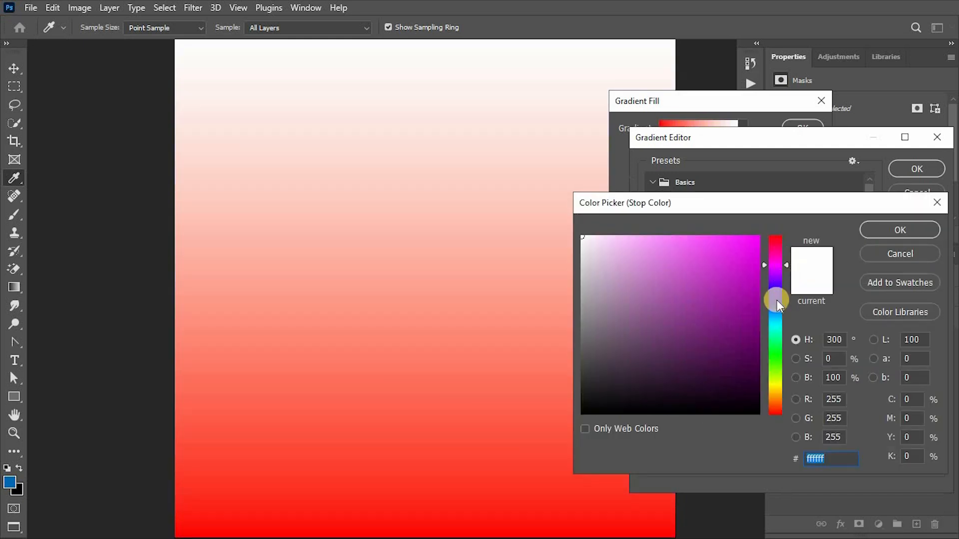
pyautogui.click(780, 301)
pyautogui.click(757, 238)
pyautogui.moveTo(786, 302); pyautogui.dragTo(786, 309)
pyautogui.press('Return')
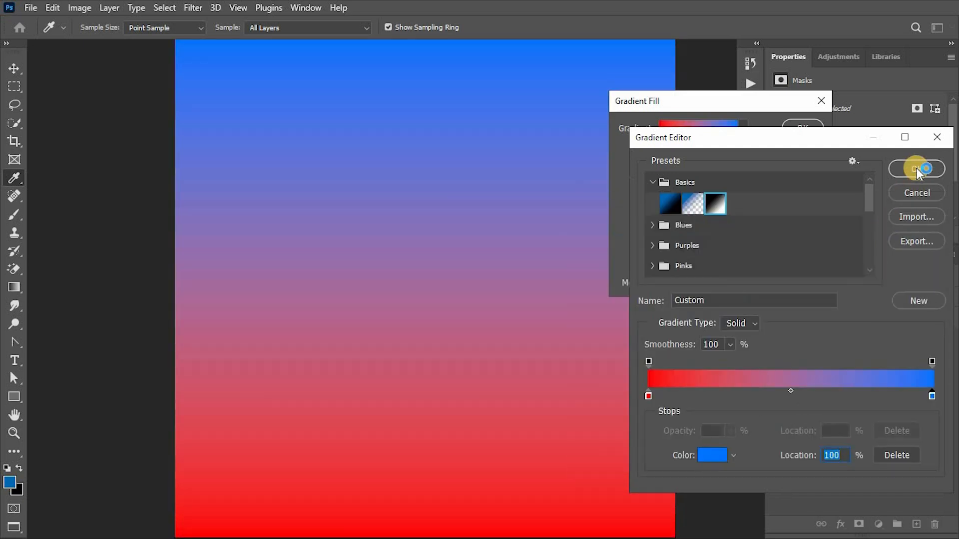
# Apply the red-to-blue gradient fill at a 0° angle and set the layer's blend mode to Color.
pyautogui.click(916, 168)
pyautogui.press('BackSpace')
pyautogui.press('BackSpace')
pyautogui.write('0')
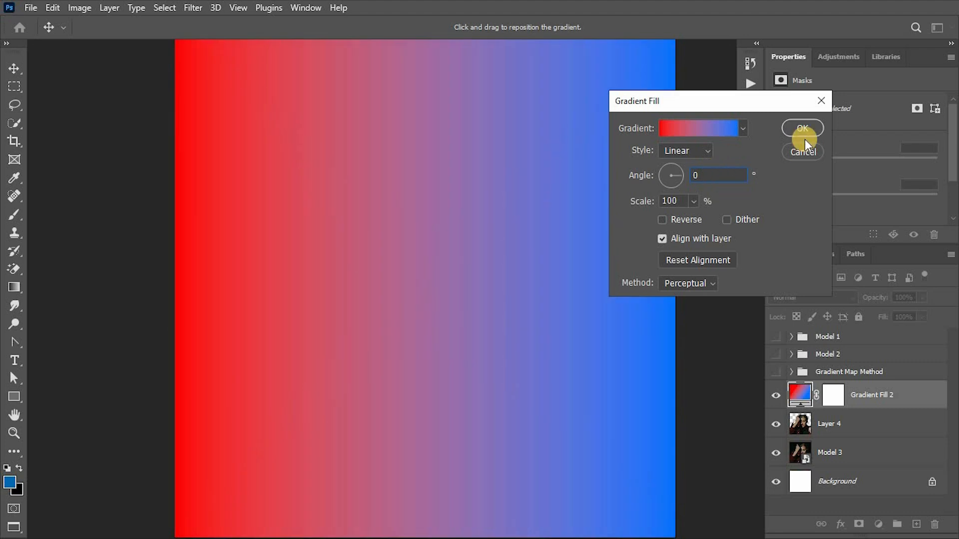
pyautogui.click(803, 128)
pyautogui.click(809, 298)
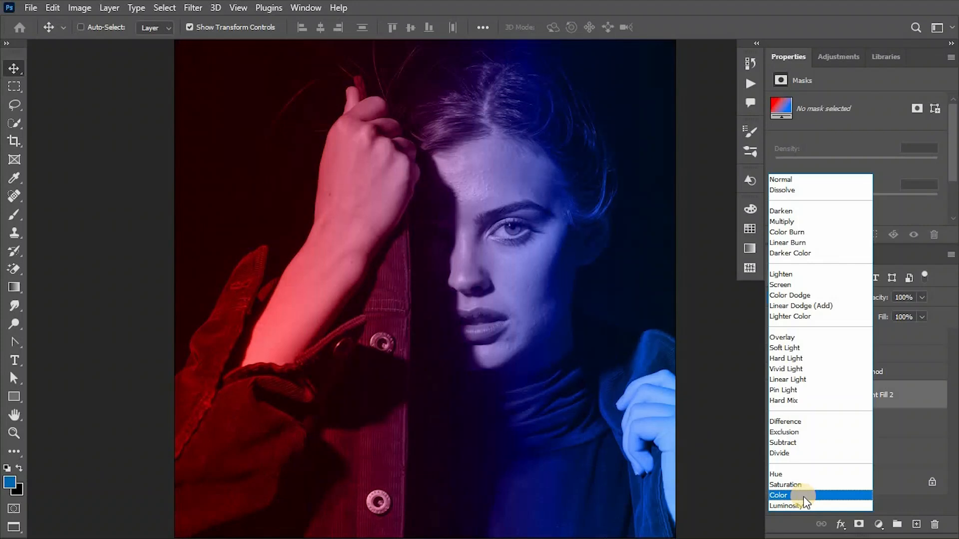
pyautogui.click(804, 496)
# Darken the Model 3 layer with a Levels adjustment, lowering the white output level to 126, and collapse its smart filter list.
pyautogui.click(870, 448)
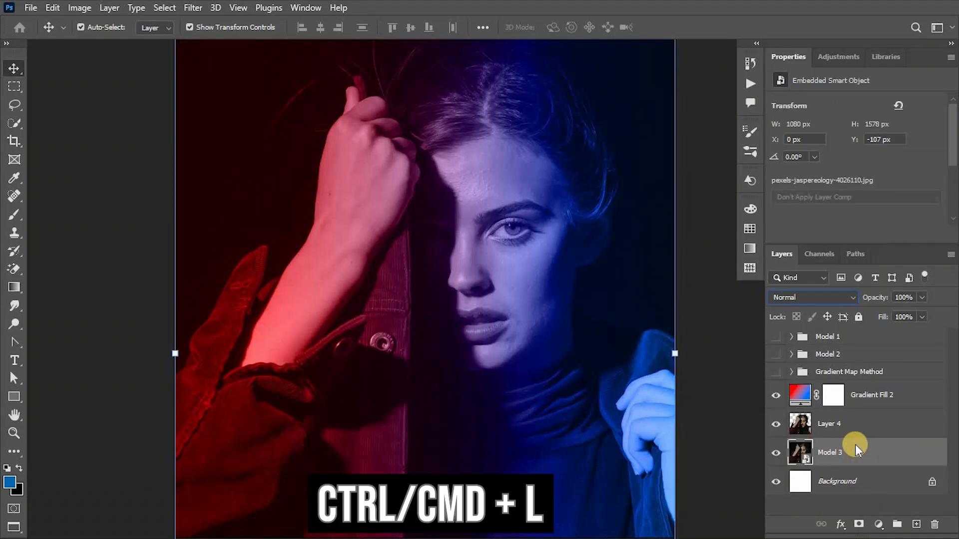
pyautogui.hotkey('ctrl', 'l')
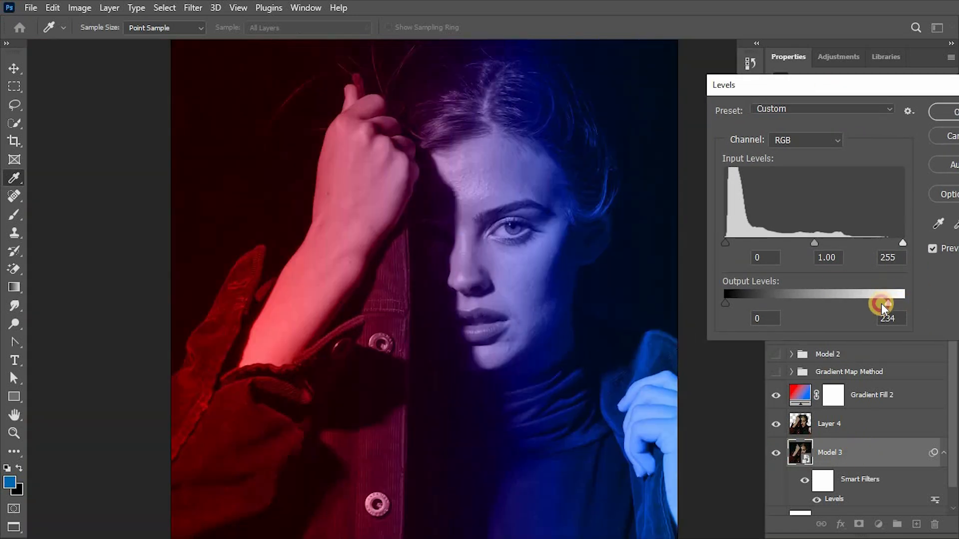
pyautogui.moveTo(858, 304); pyautogui.dragTo(813, 302)
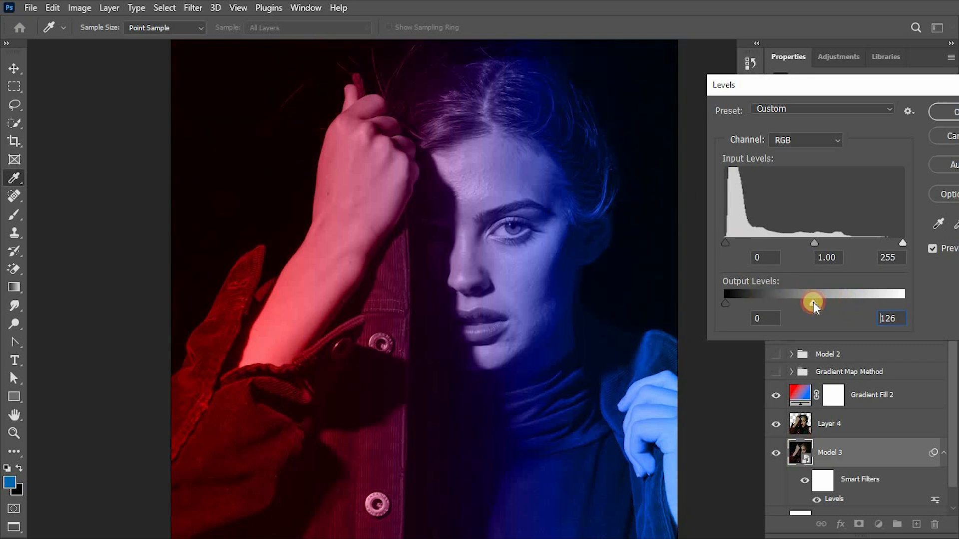
pyautogui.click(933, 115)
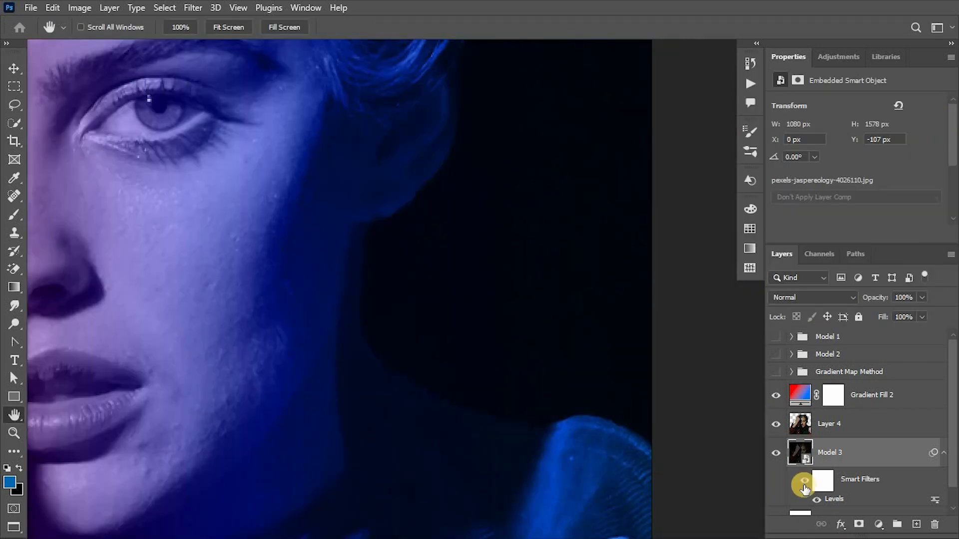
pyautogui.click(943, 452)
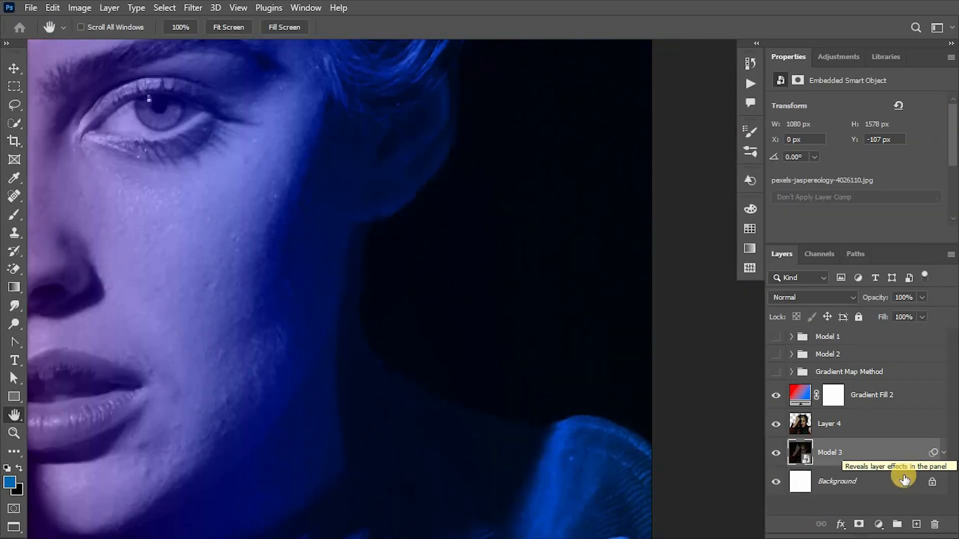
# In Layer 4's Blend If options, split the Underlying Layer black slider to about 0 / 59 and apply the style.
pyautogui.hotkey('ctrl', '0')
pyautogui.press('v')
pyautogui.click(868, 426)
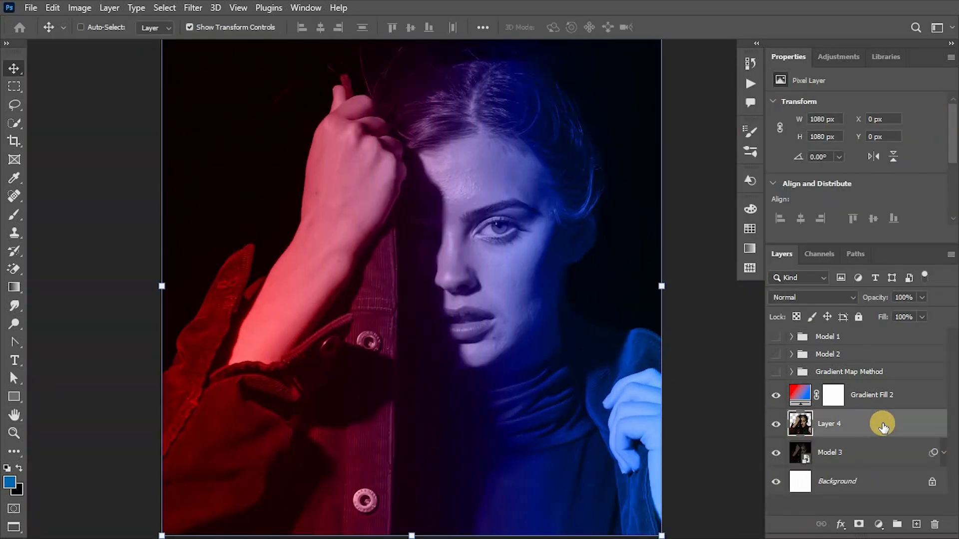
pyautogui.doubleClick(891, 426)
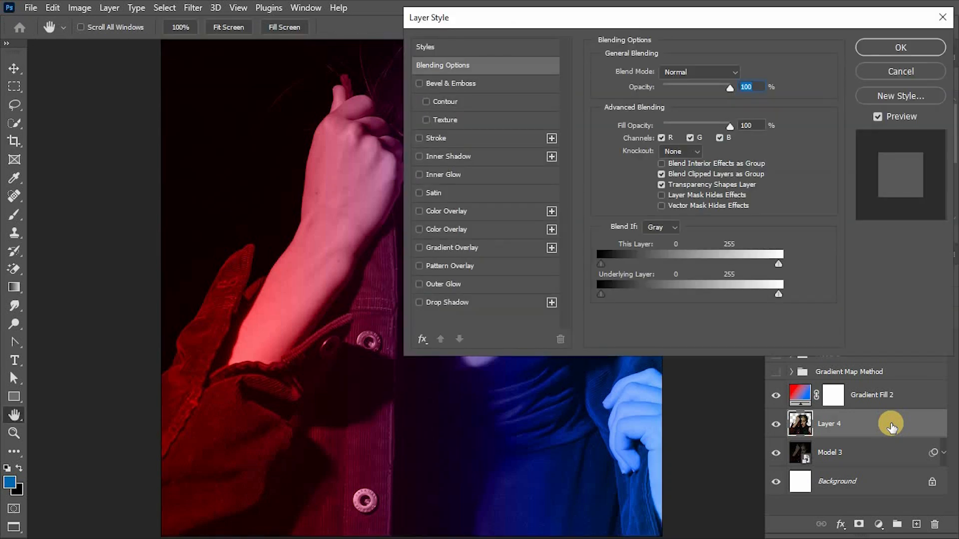
pyautogui.moveTo(667, 15); pyautogui.dragTo(835, 80)
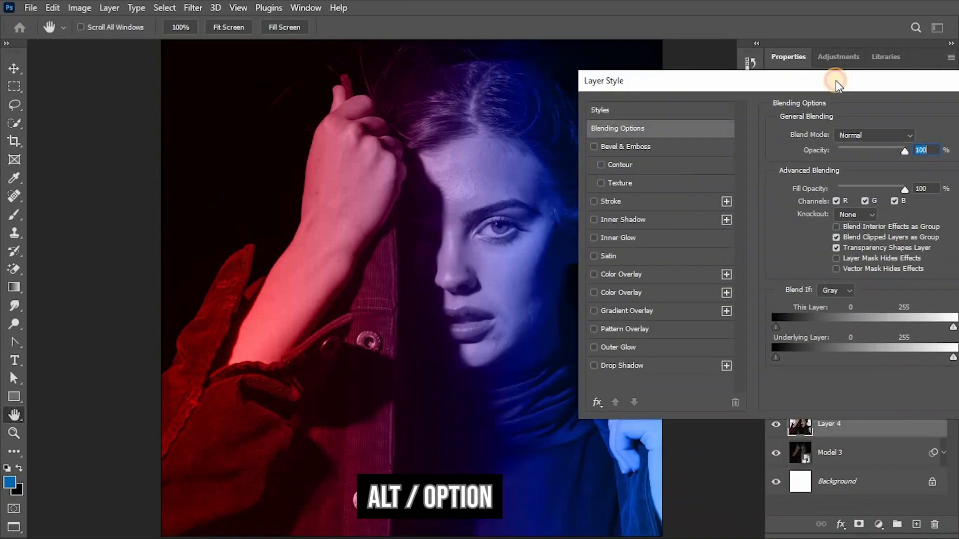
pyautogui.moveTo(777, 357); pyautogui.dragTo(817, 355)
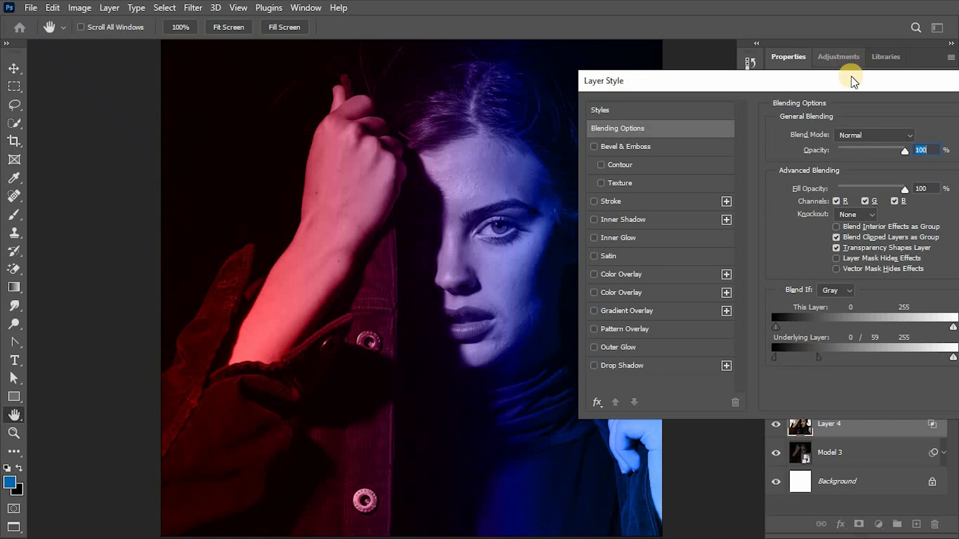
pyautogui.moveTo(849, 77); pyautogui.dragTo(204, 46)
pyautogui.moveTo(178, 331); pyautogui.dragTo(178, 322)
pyautogui.click(436, 85)
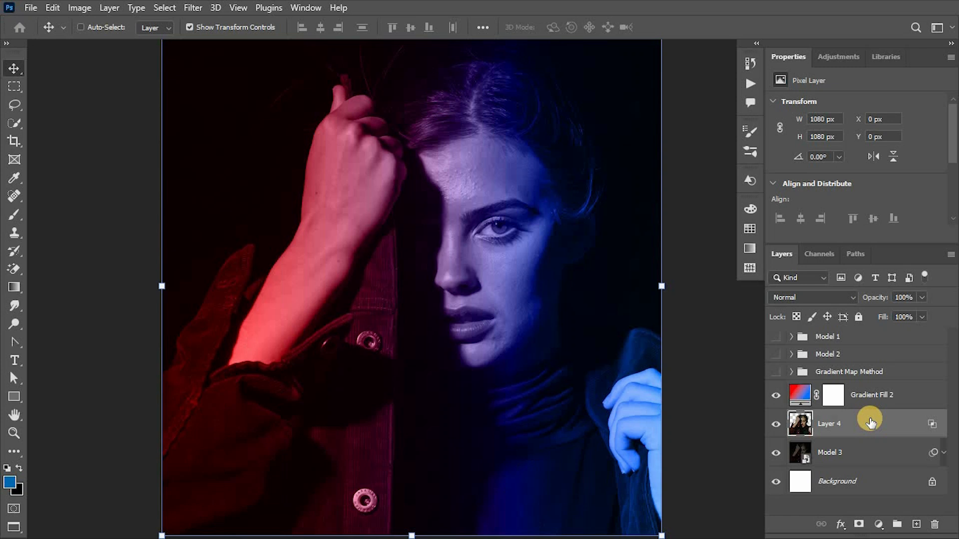
# Show the Model 1 group, examine the Levels smart filter on its model 1 layer, and hide the group again.
pyautogui.click(776, 339)
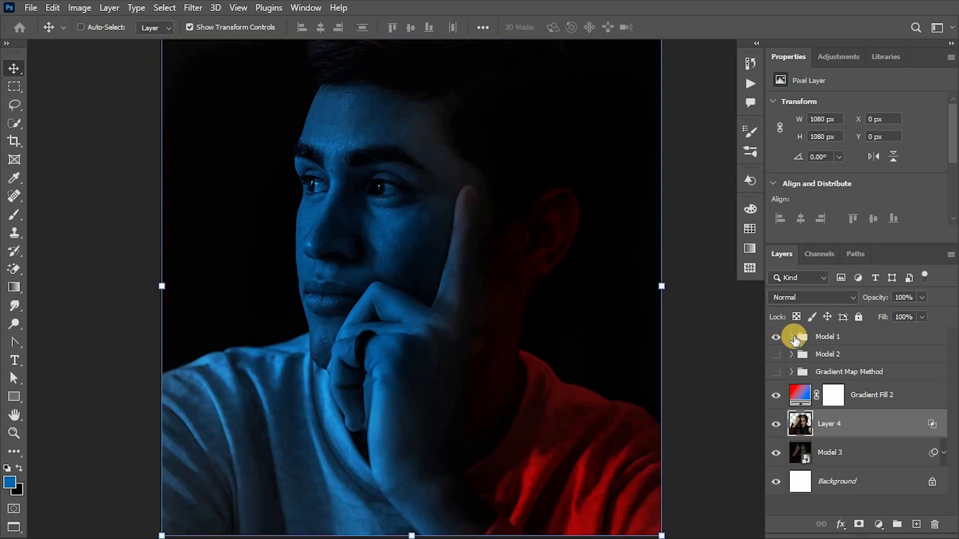
pyautogui.click(791, 337)
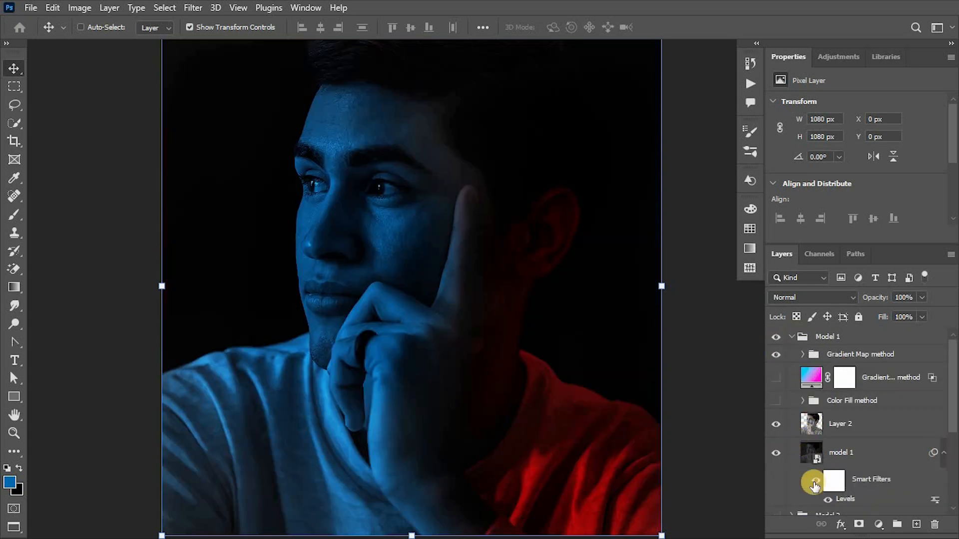
pyautogui.click(827, 481)
pyautogui.click(944, 453)
pyautogui.click(791, 338)
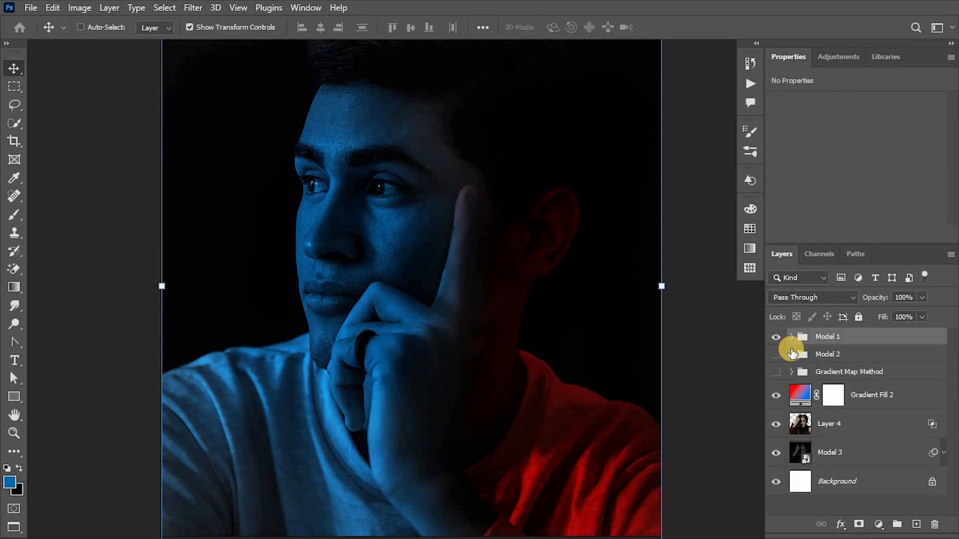
pyautogui.click(776, 337)
# Show the Model 2 group, toggle the model 2 layer's smart filters to compare the background, and hide the group again.
pyautogui.click(777, 355)
pyautogui.click(791, 354)
pyautogui.click(943, 471)
pyautogui.scroll(-2, 839, 445)
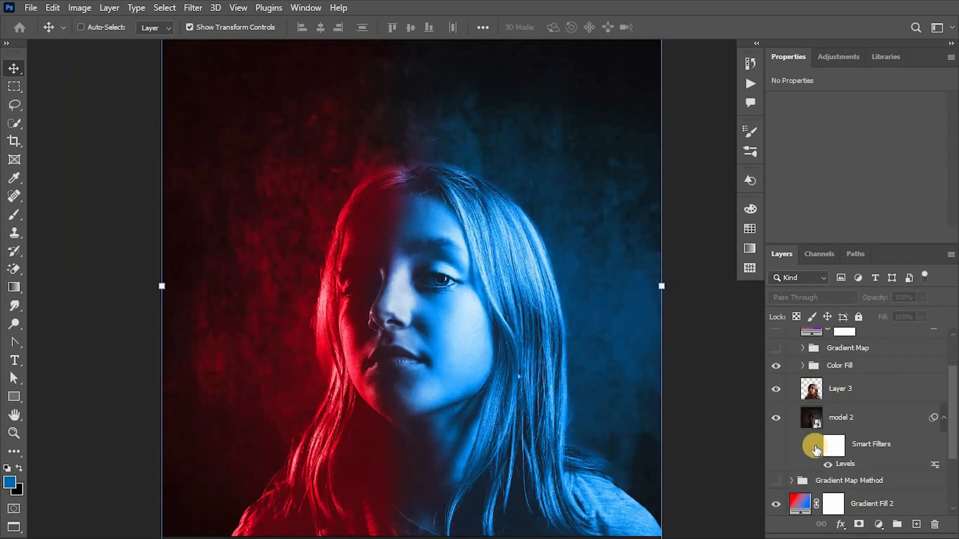
pyautogui.click(815, 445)
pyautogui.click(814, 445)
pyautogui.click(815, 445)
pyautogui.click(815, 445)
pyautogui.scroll(2, 812, 425)
pyautogui.click(792, 355)
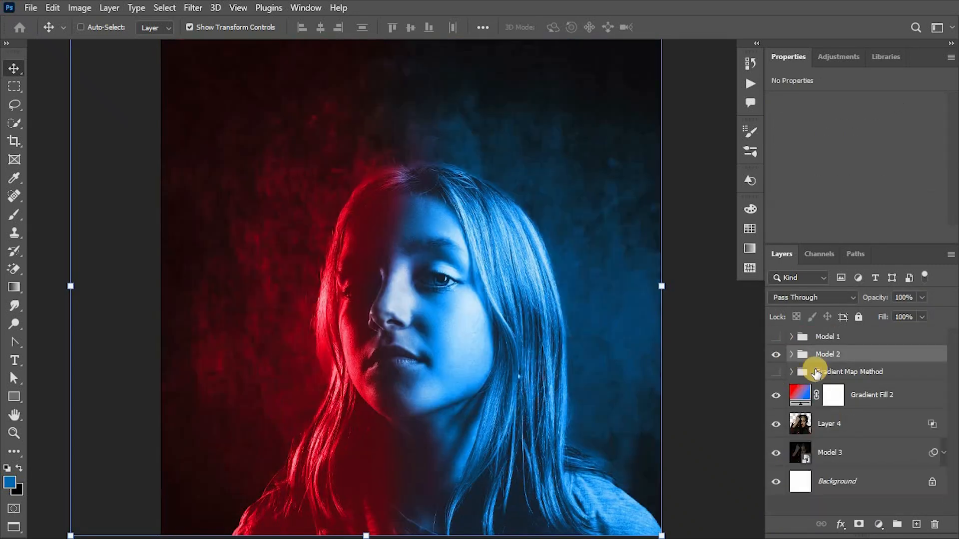
pyautogui.click(776, 354)
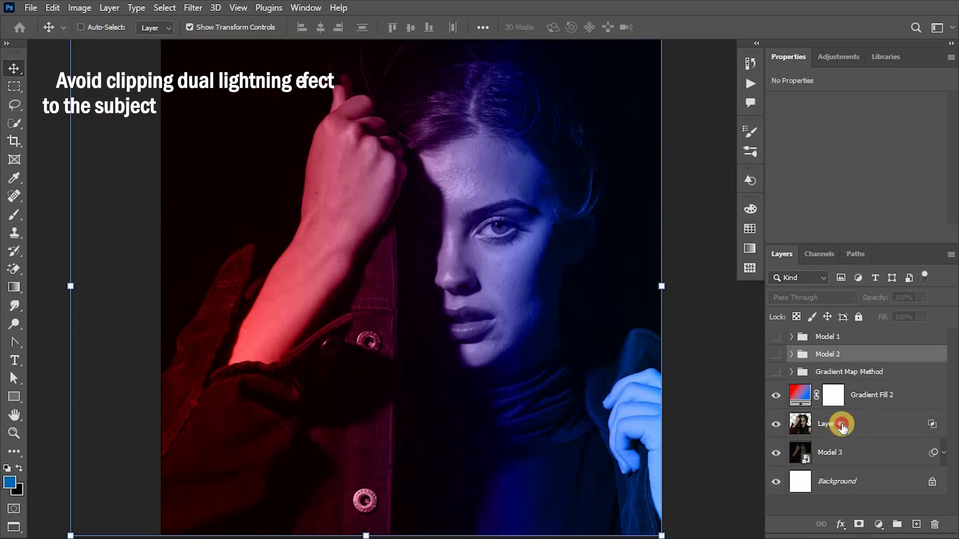
# Try clipping the Gradient Fill 2 layer to Layer 4.
pyautogui.click(842, 425)
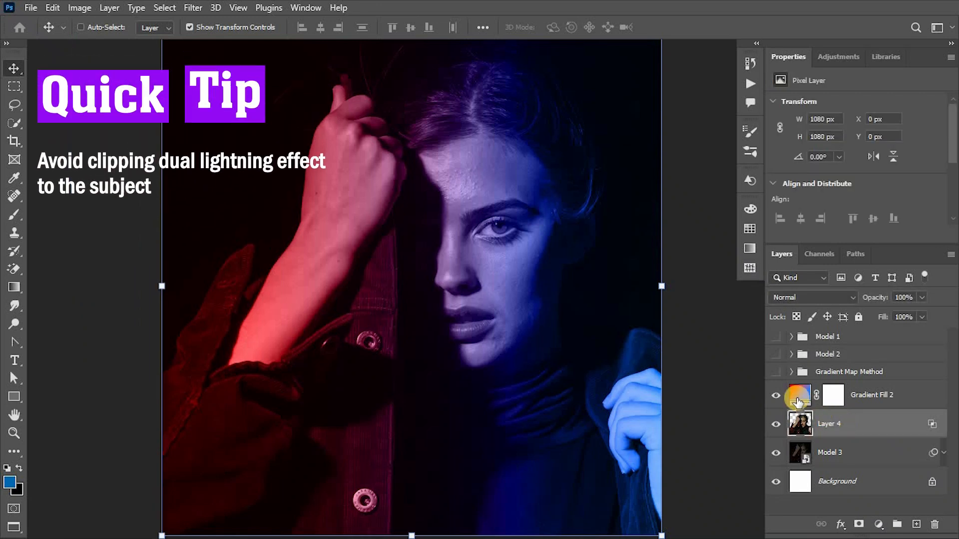
pyautogui.click(777, 398)
pyautogui.click(862, 394)
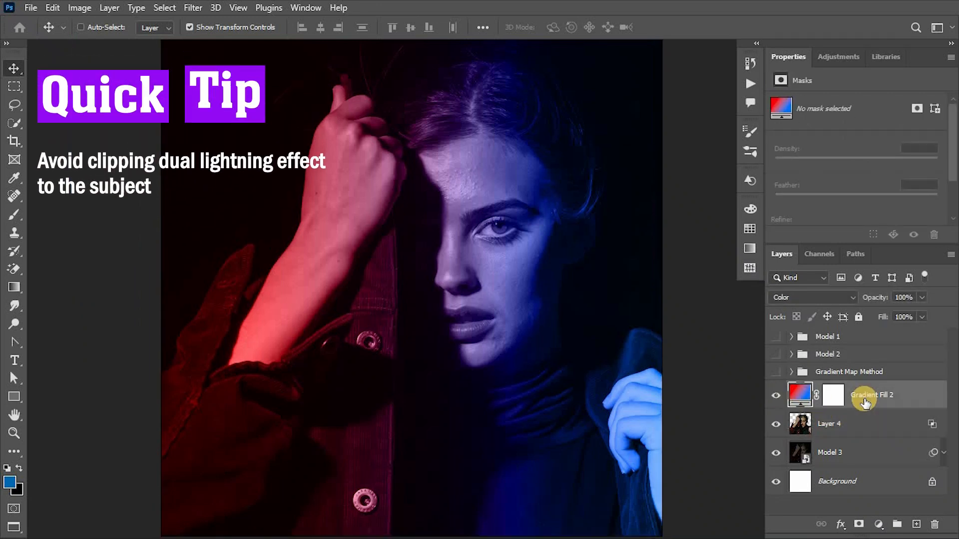
pyautogui.keyDown('alt'); pyautogui.click(819, 409); pyautogui.keyUp('alt')
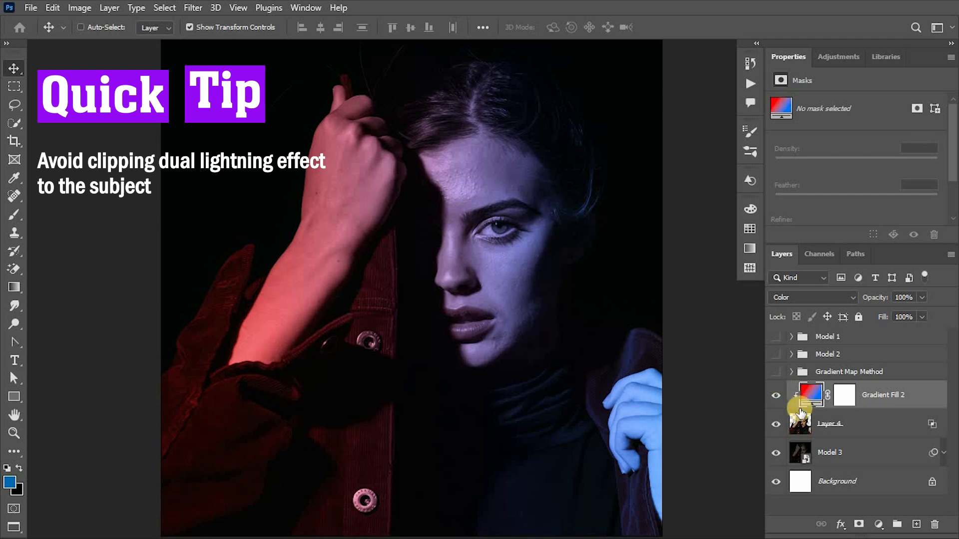
# Show the Model 2 group, examine its Gradient Fill 1 layer and Color Fill group by switching their visibility, and hide Model 2.
pyautogui.click(791, 354)
pyautogui.click(776, 354)
pyautogui.click(842, 387)
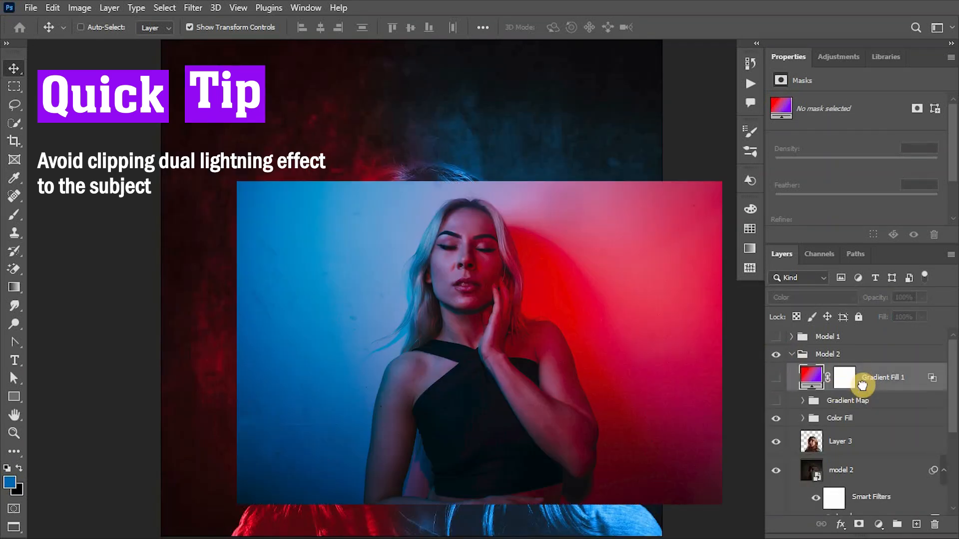
pyautogui.click(775, 377)
pyautogui.click(776, 418)
pyautogui.click(791, 354)
pyautogui.click(775, 354)
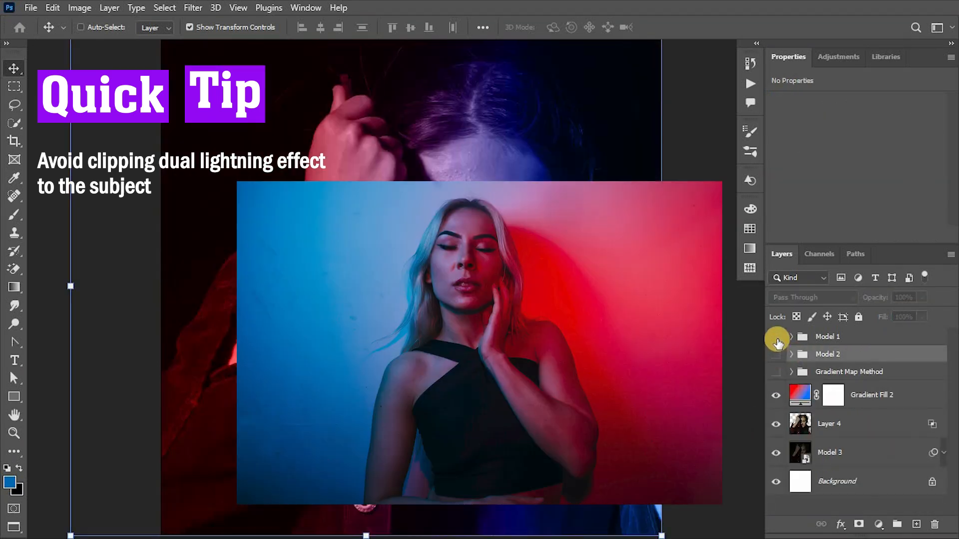
pyautogui.click(775, 336)
pyautogui.click(776, 336)
pyautogui.click(833, 424)
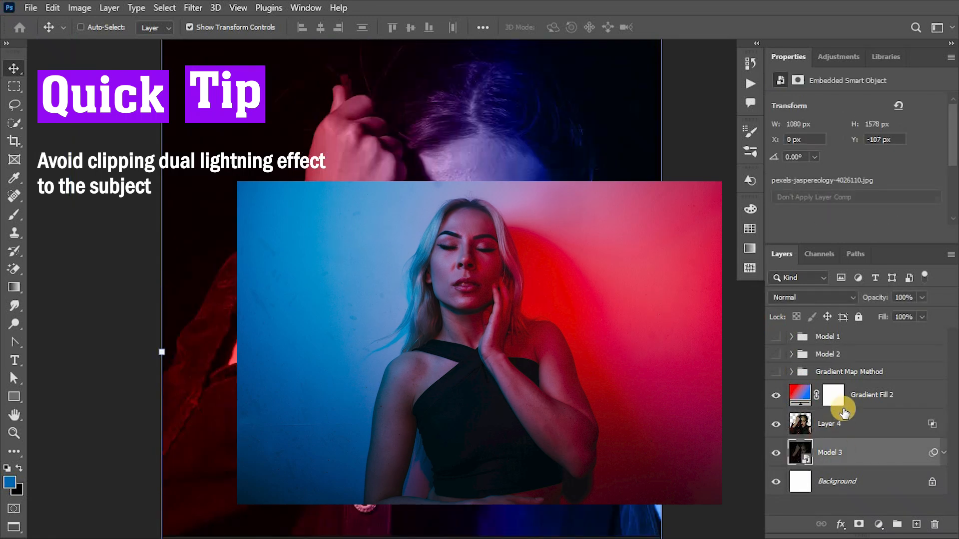
pyautogui.click(846, 398)
# In the Model 1 group, hide the Gradient Map method, show the gradient fill layer, and clip it directly above Layer 2.
pyautogui.click(776, 337)
pyautogui.click(791, 337)
pyautogui.click(777, 370)
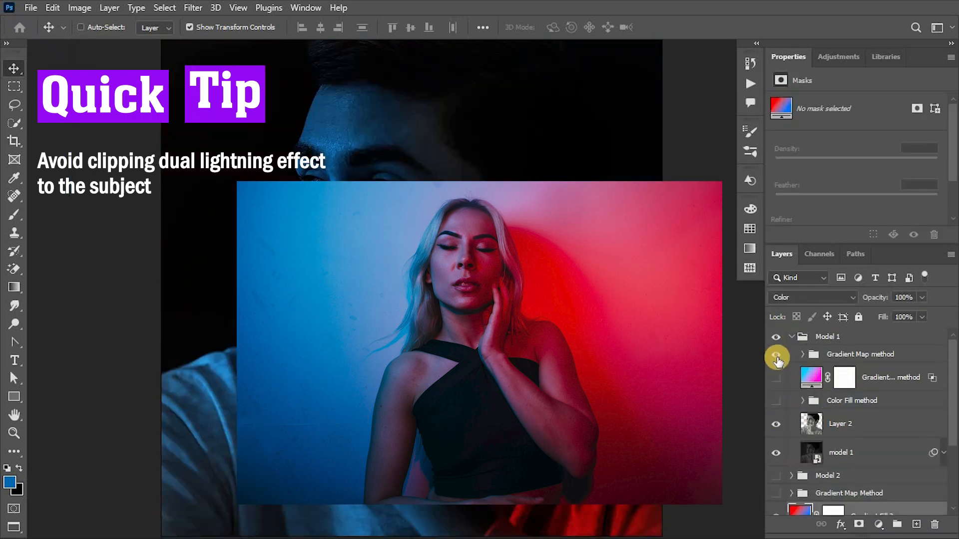
pyautogui.click(776, 356)
pyautogui.moveTo(875, 376); pyautogui.dragTo(874, 409)
pyautogui.keyDown('alt'); pyautogui.click(792, 404); pyautogui.keyUp('alt')
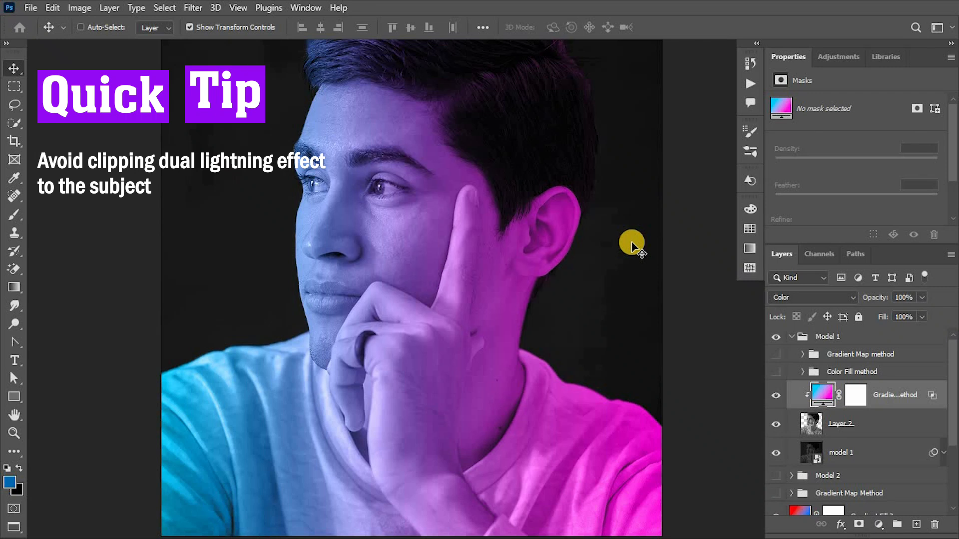
# Release the gradient fill's clipping, hide it, show the Gradient Map method again, and hide the Model 1 group.
pyautogui.keyDown('alt'); pyautogui.click(780, 405); pyautogui.keyUp('alt')
pyautogui.click(777, 395)
pyautogui.click(777, 354)
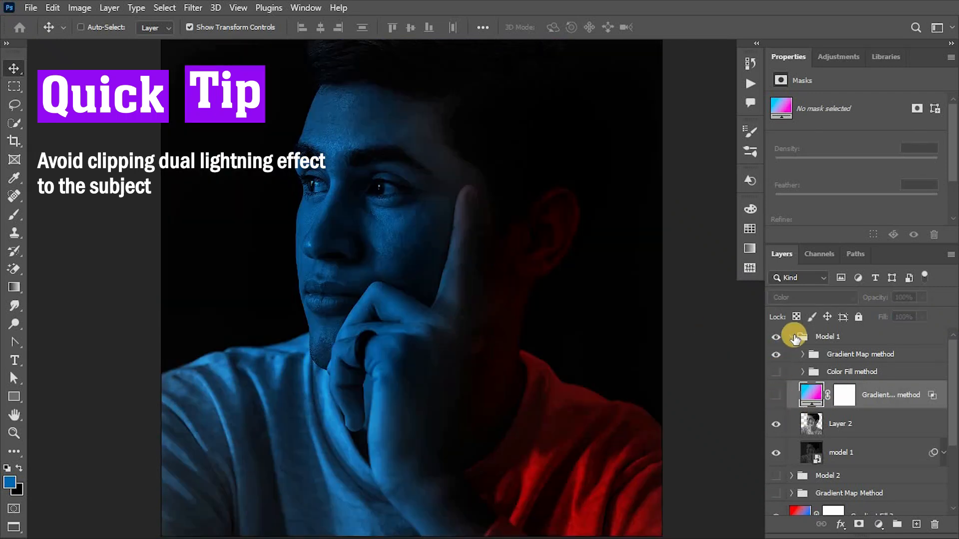
pyautogui.click(791, 337)
pyautogui.click(776, 337)
# Hide the Gradient Fill 2 layer.
pyautogui.click(853, 445)
pyautogui.click(862, 395)
pyautogui.click(776, 395)
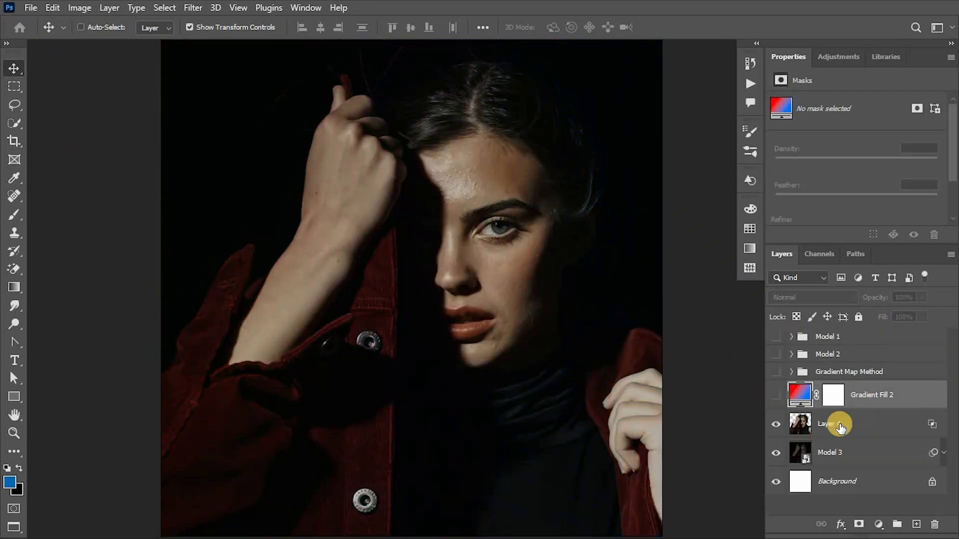
# Add a solid color fill layer in blue 27a4ff directly above Layer 4 and set its blend mode to Color.
pyautogui.click(840, 425)
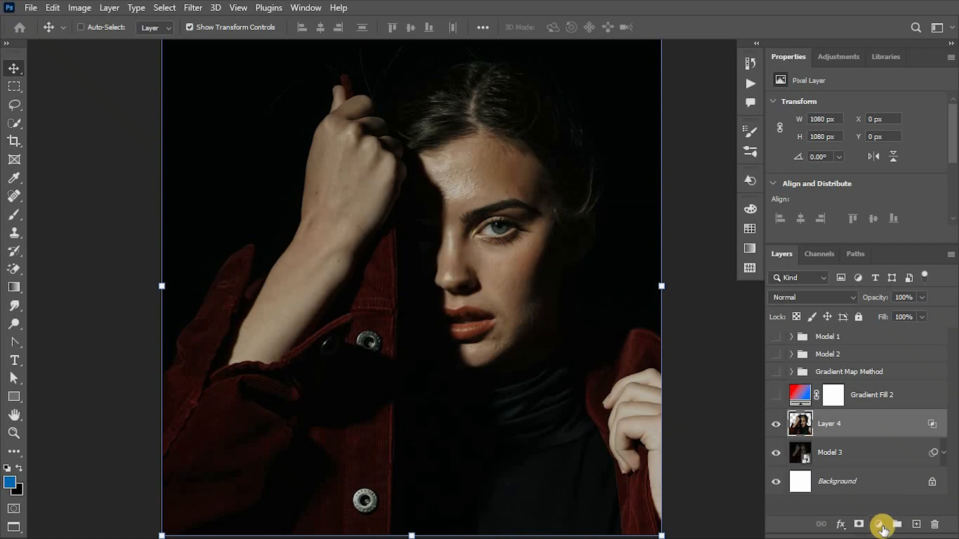
pyautogui.click(882, 527)
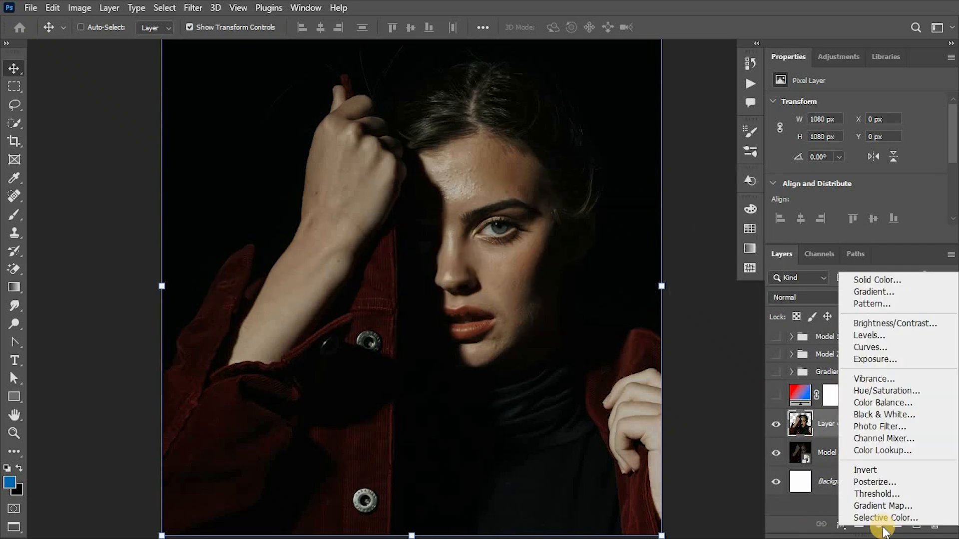
pyautogui.click(888, 283)
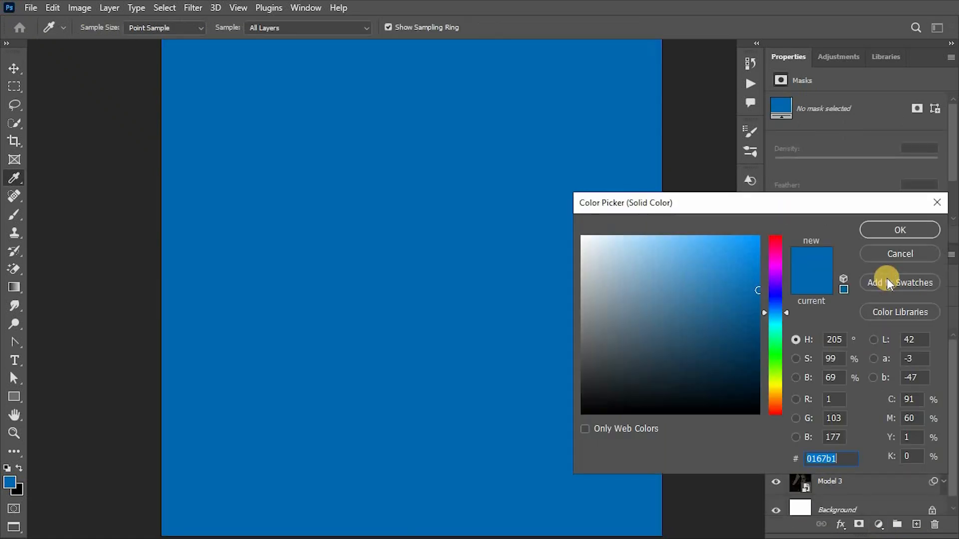
pyautogui.click(741, 239)
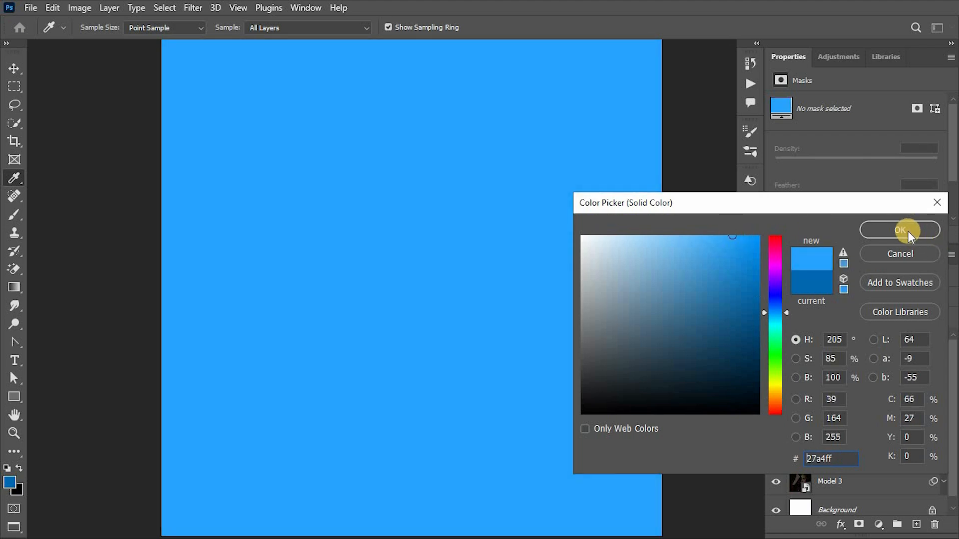
pyautogui.click(909, 230)
pyautogui.click(829, 297)
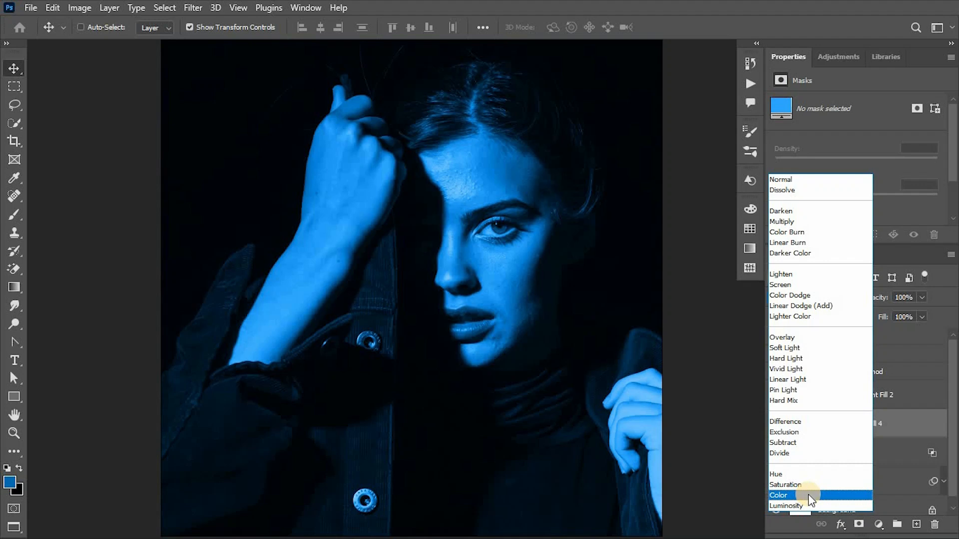
pyautogui.click(808, 494)
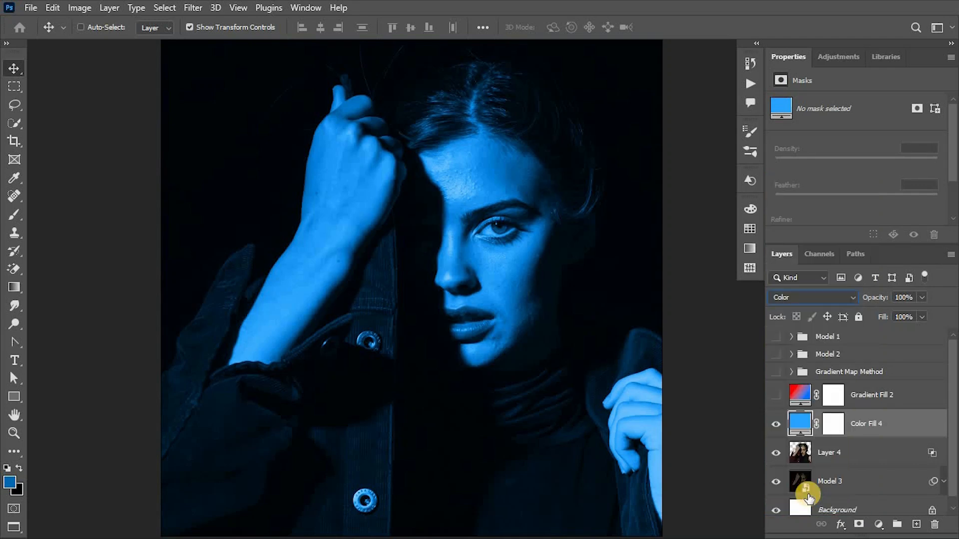
# Replace the blue color fill's mask with the mask moved from Gradient Map - Blue in the Gradient Map Method group.
pyautogui.click(839, 428)
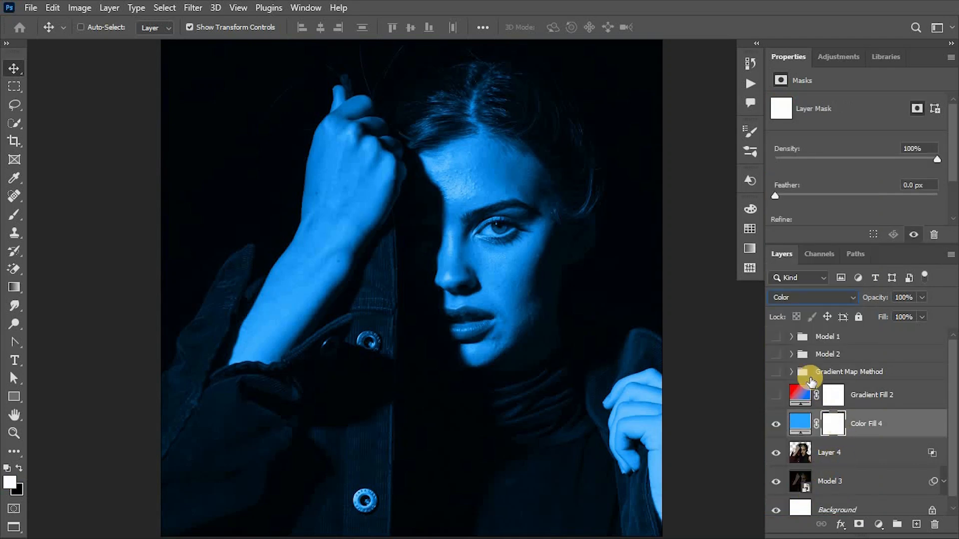
pyautogui.click(792, 372)
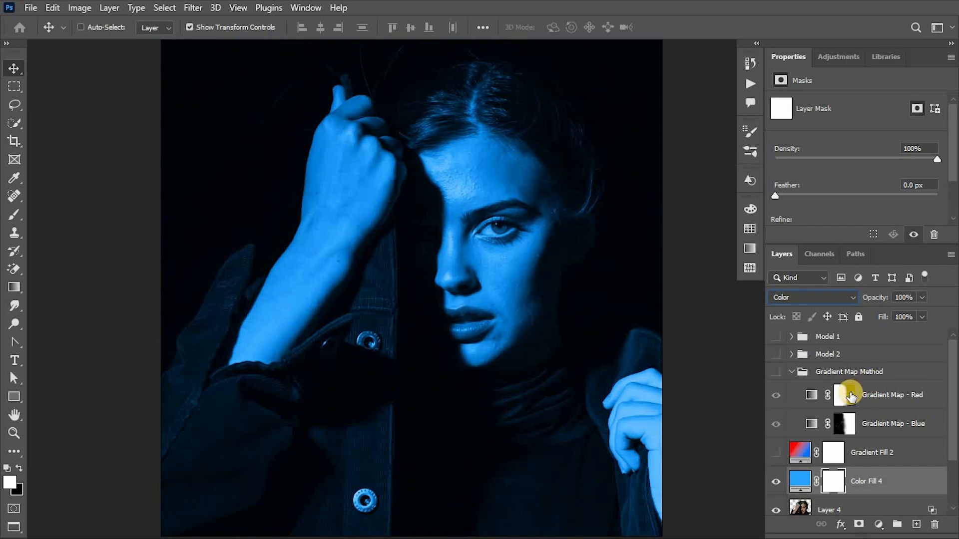
pyautogui.click(844, 425)
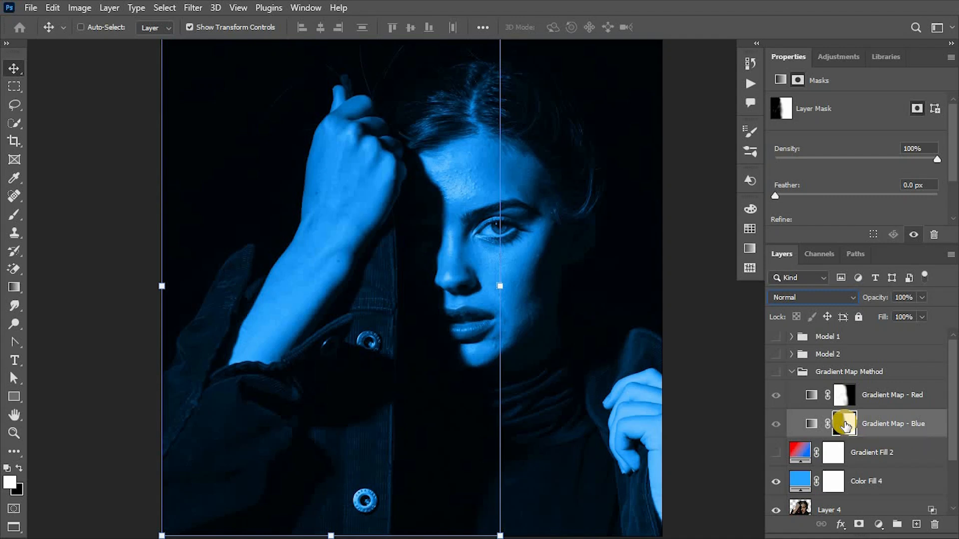
pyautogui.moveTo(844, 424); pyautogui.dragTo(833, 482)
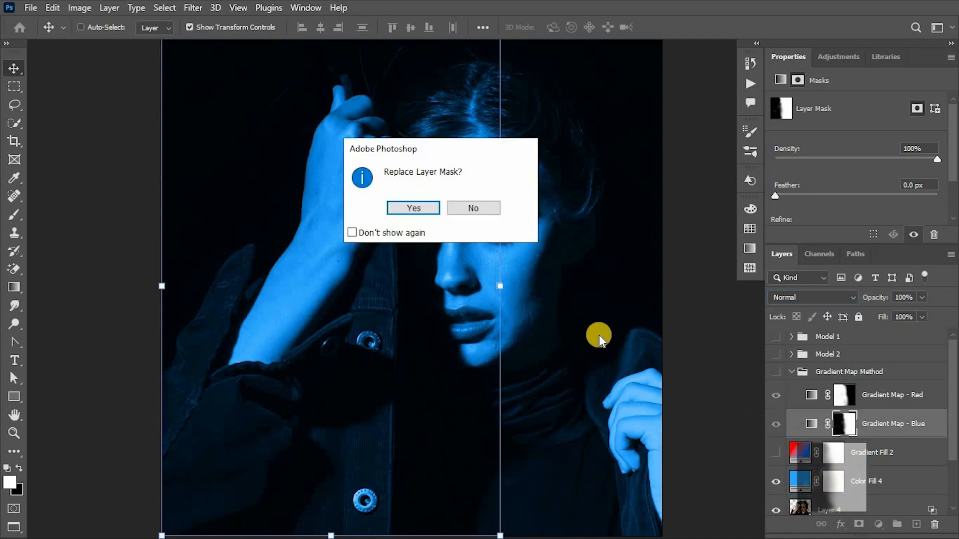
pyautogui.click(406, 208)
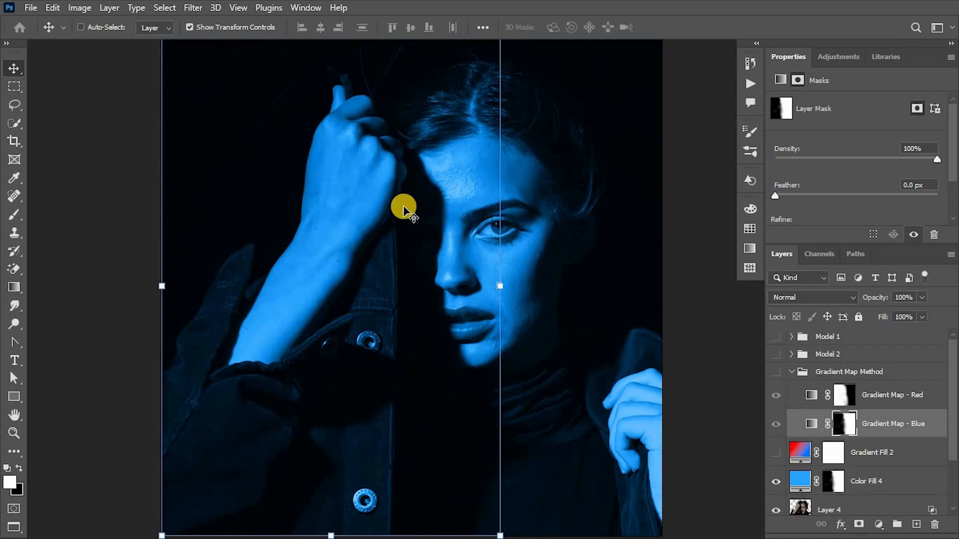
pyautogui.click(792, 371)
# Duplicate the masked blue color fill layer and invert the copy's layer mask.
pyautogui.click(873, 424)
pyautogui.hotkey('ctrl', 'j')
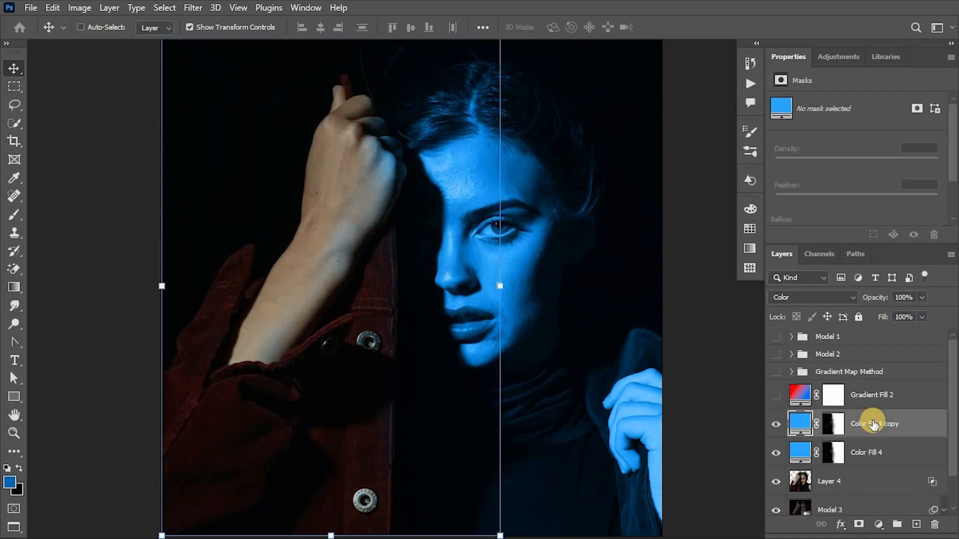
pyautogui.click(833, 424)
pyautogui.hotkey('ctrl', 'i')
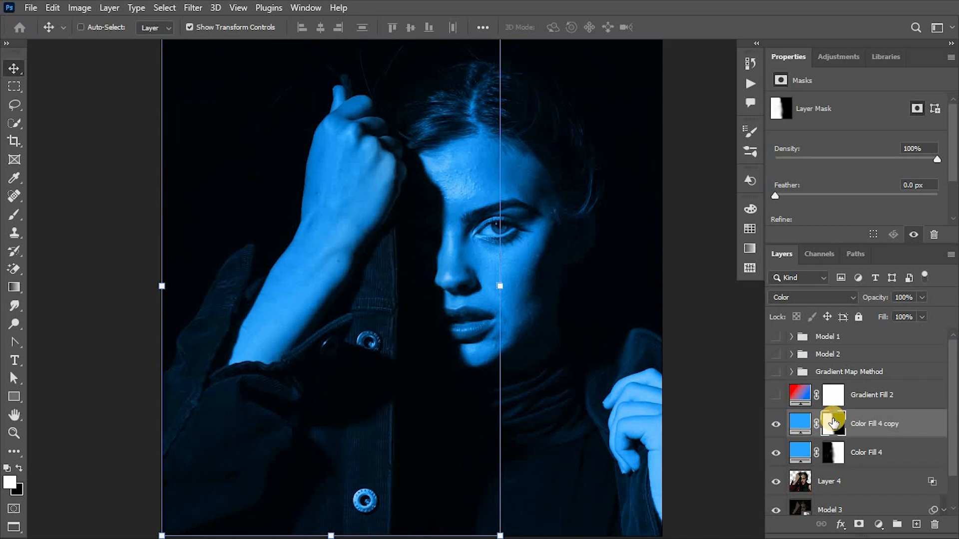
# Change the duplicated color fill layer's color to pure red.
pyautogui.doubleClick(799, 424)
pyautogui.moveTo(775, 240)
pyautogui.mouseDown()
pyautogui.moveTo(775, 261)
pyautogui.moveTo(761, 234)
pyautogui.moveTo(769, 234)
pyautogui.mouseUp()
pyautogui.click(884, 229)
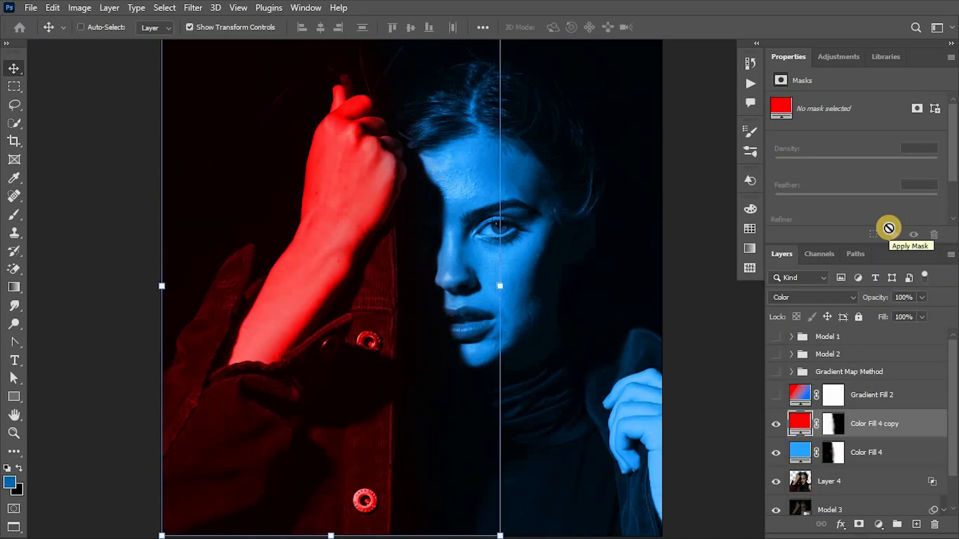
# Invert the masks of both color fill layers to swap the red and blue sides of the portrait.
pyautogui.click(835, 424)
pyautogui.hotkey('ctrl', 'i')
pyautogui.click(834, 454)
pyautogui.hotkey('ctrl', 'i')
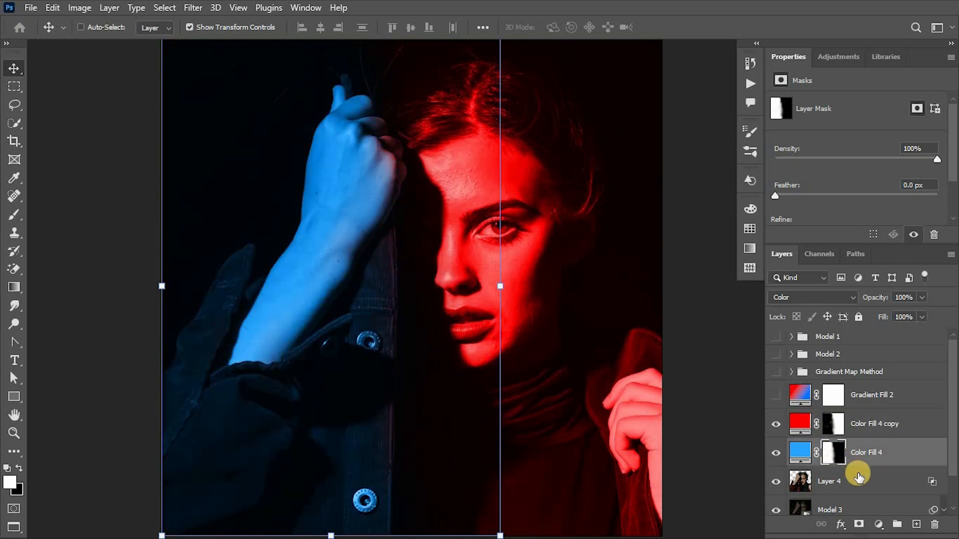
# Examine the effect of Model 3's Levels smart filter by switching the smart filters' visibility.
pyautogui.scroll(-1, 859, 477)
pyautogui.click(944, 475)
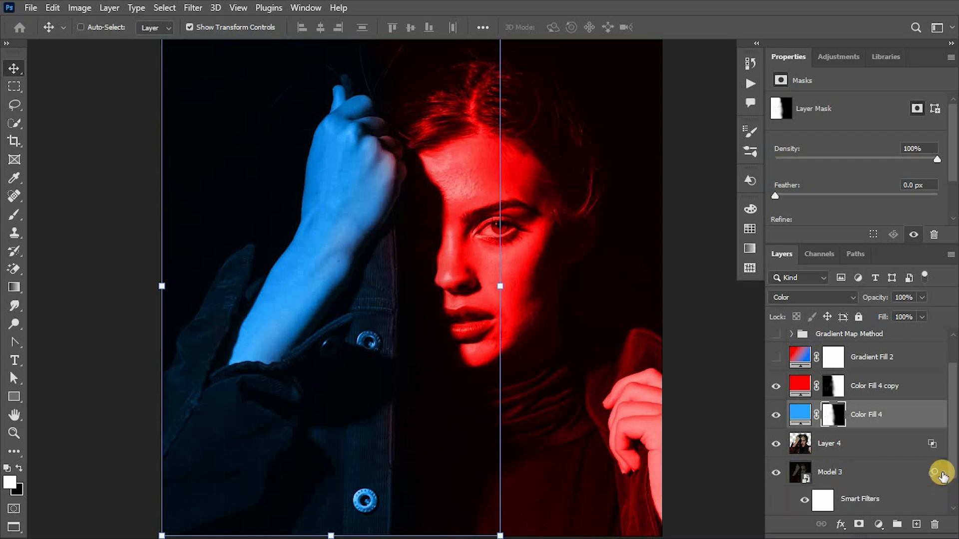
pyautogui.scroll(-1, 942, 475)
pyautogui.click(807, 462)
pyautogui.click(804, 464)
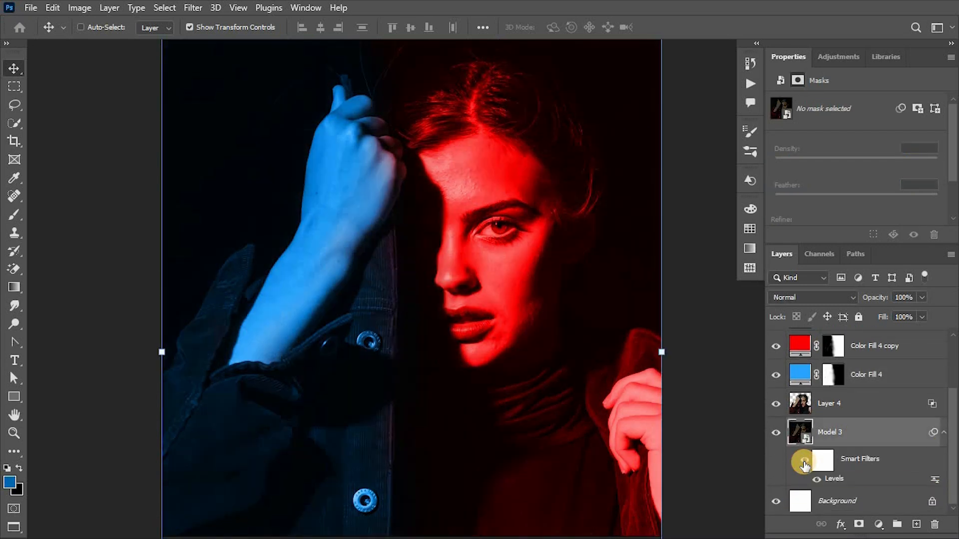
pyautogui.click(804, 465)
pyautogui.click(805, 465)
pyautogui.click(943, 433)
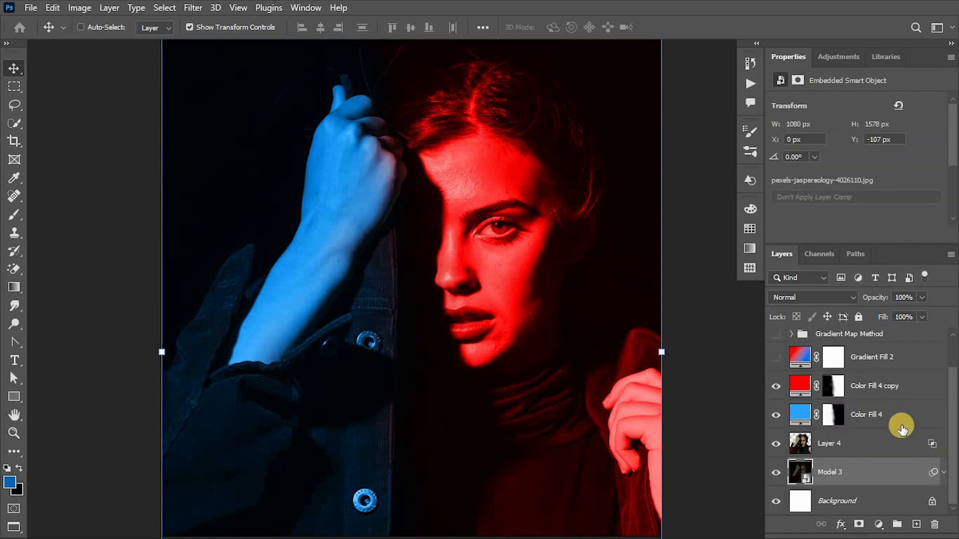
# Group the red and blue color fill layers and name the group Color Fill Method.
pyautogui.click(889, 415)
pyautogui.keyDown('shift'); pyautogui.click(899, 387); pyautogui.keyUp('shift')
pyautogui.hotkey('ctrl', 'g')
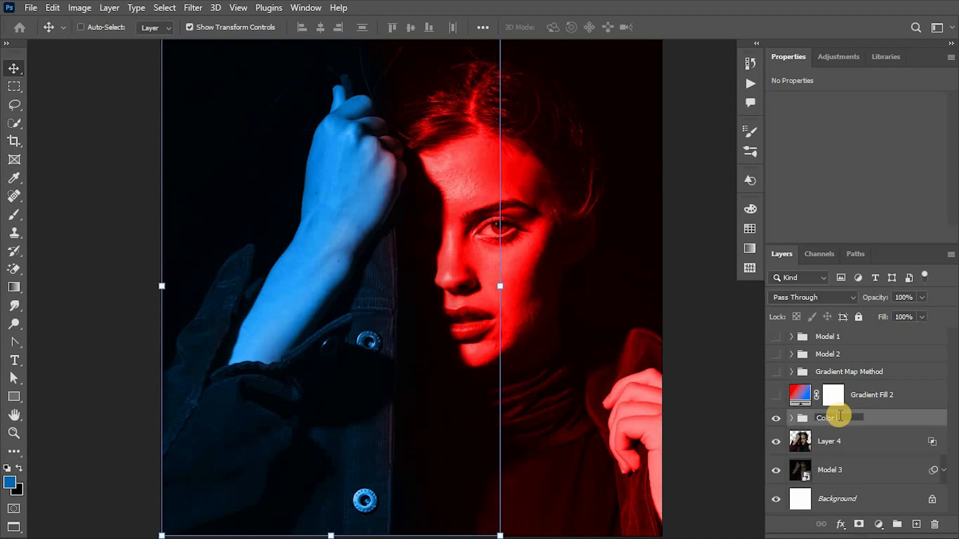
# Compare the Color Fill Method, Gradient Fill 2 and Gradient Map Method looks by switching their visibility in turn.
pyautogui.click(776, 420)
pyautogui.click(776, 419)
pyautogui.click(776, 419)
pyautogui.click(775, 418)
pyautogui.click(777, 395)
pyautogui.click(775, 418)
pyautogui.click(778, 395)
pyautogui.click(778, 373)
pyautogui.click(778, 372)
pyautogui.click(776, 418)
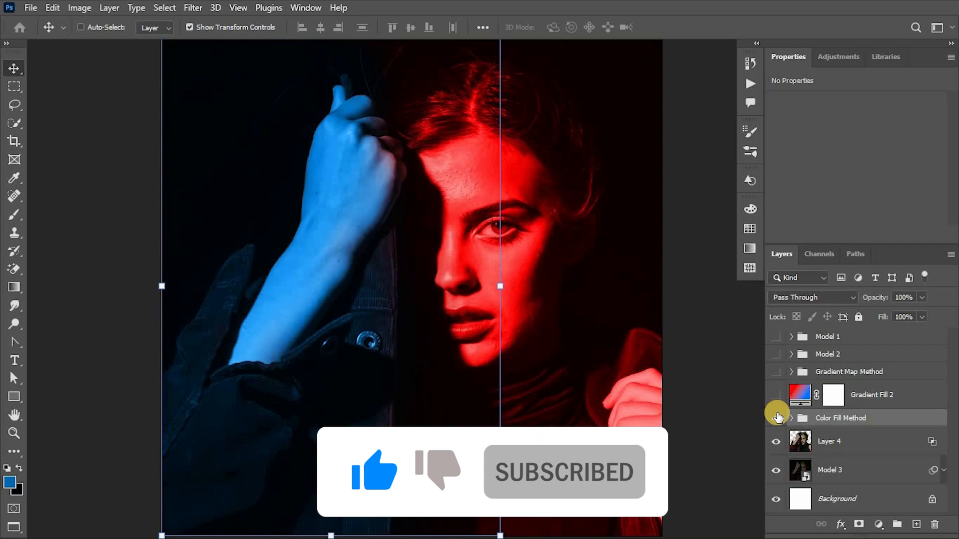